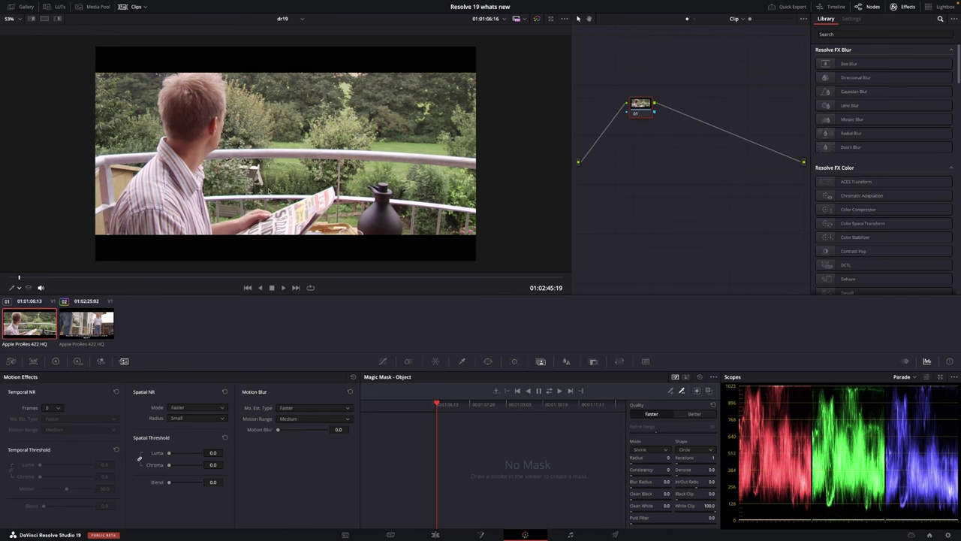
- Stroke the man from head to newspaper, set mask quality to Better, and track forward
{"action": "key", "text": "space"}
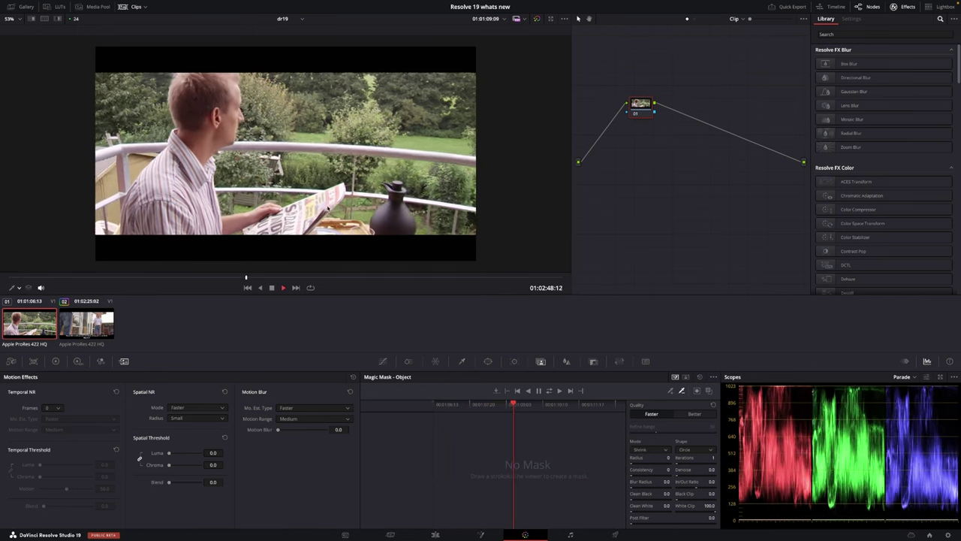
{"action": "key", "text": "space"}
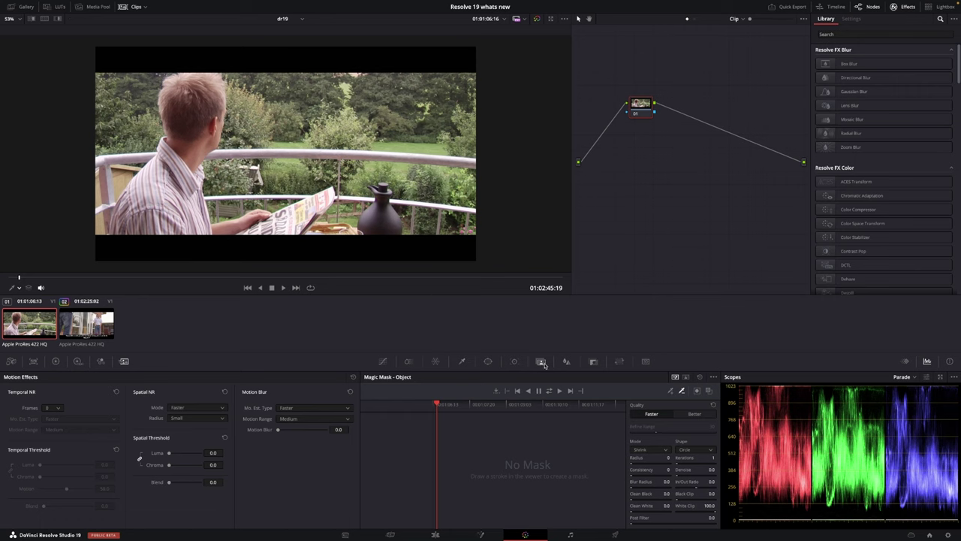
{"action": "mouse_move", "coordinate": [203, 92]}
{"action": "left_mouse_down"}
{"action": "mouse_move", "coordinate": [157, 220]}
{"action": "mouse_move", "coordinate": [230, 225]}
{"action": "mouse_move", "coordinate": [312, 207]}
{"action": "mouse_move", "coordinate": [324, 195]}
{"action": "mouse_move", "coordinate": [248, 227]}
{"action": "mouse_move", "coordinate": [201, 223]}
{"action": "mouse_move", "coordinate": [186, 203]}
{"action": "mouse_move", "coordinate": [182, 173]}
{"action": "mouse_move", "coordinate": [193, 133]}
{"action": "left_mouse_up"}
{"action": "left_click", "coordinate": [709, 416]}
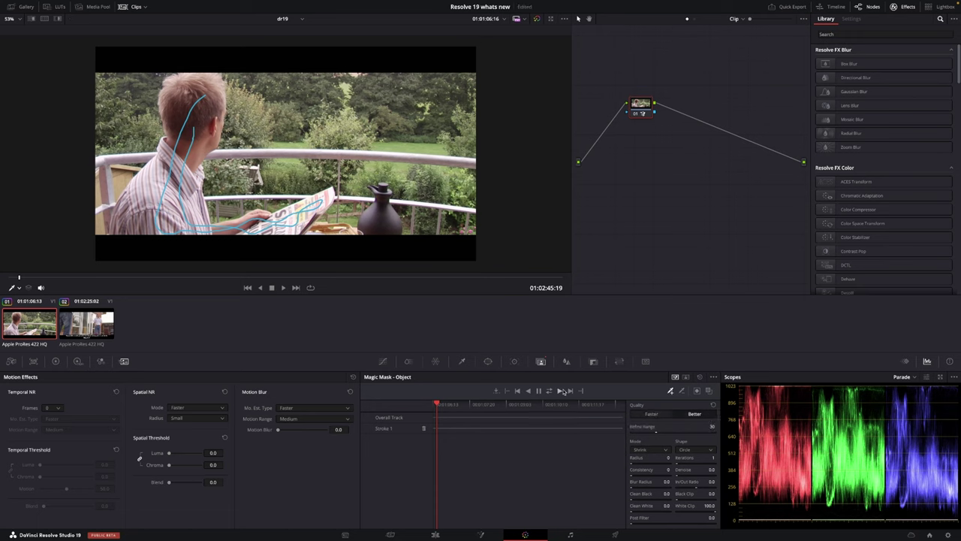
{"action": "left_click", "coordinate": [550, 390]}
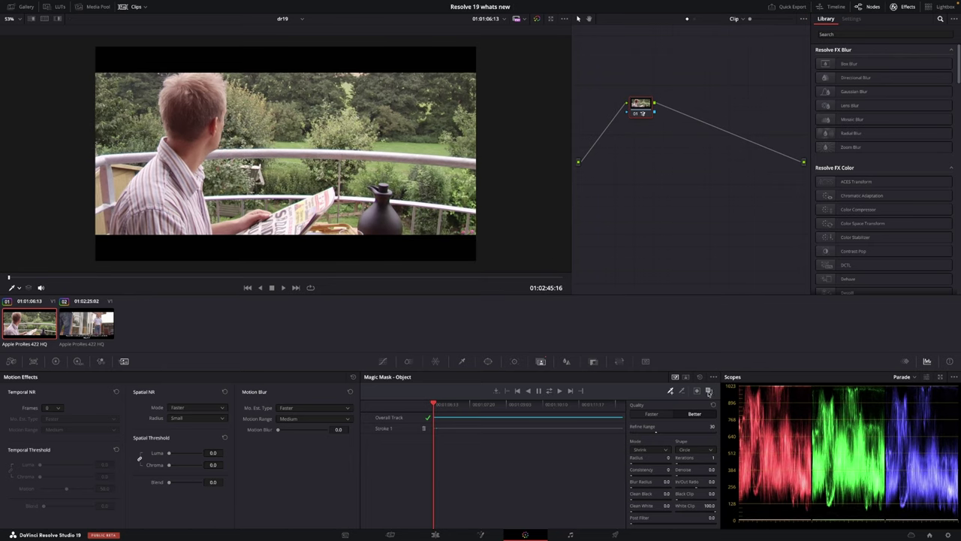
- Check the mask overlay later in the clip, add a second refining stroke, and re-track
{"action": "left_click", "coordinate": [709, 390]}
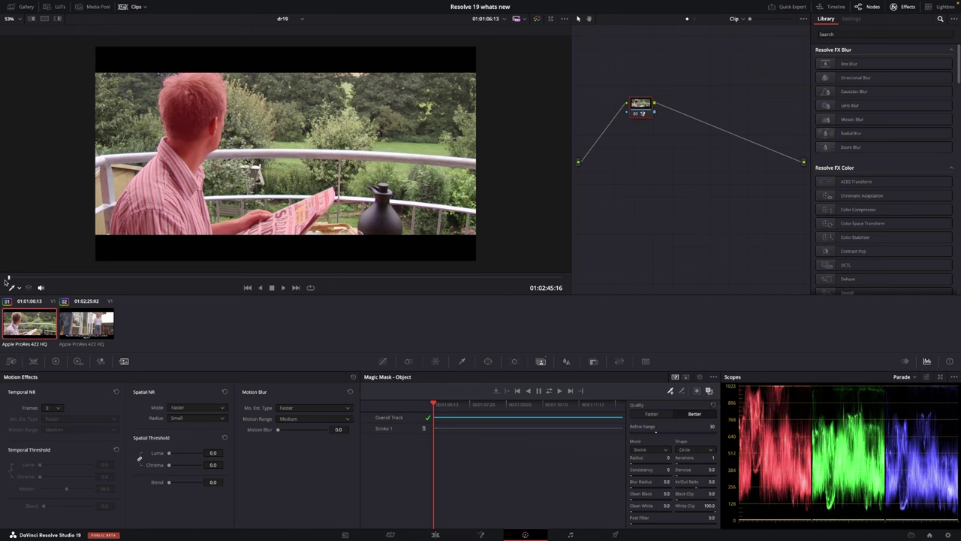
{"action": "left_click_drag", "start_coordinate": [7, 277], "coordinate": [452, 277]}
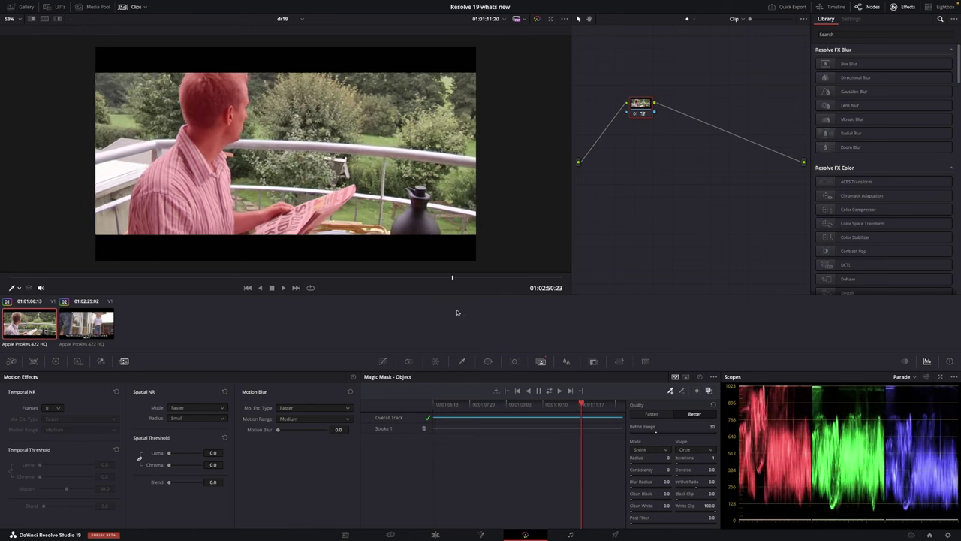
{"action": "key", "text": "space"}
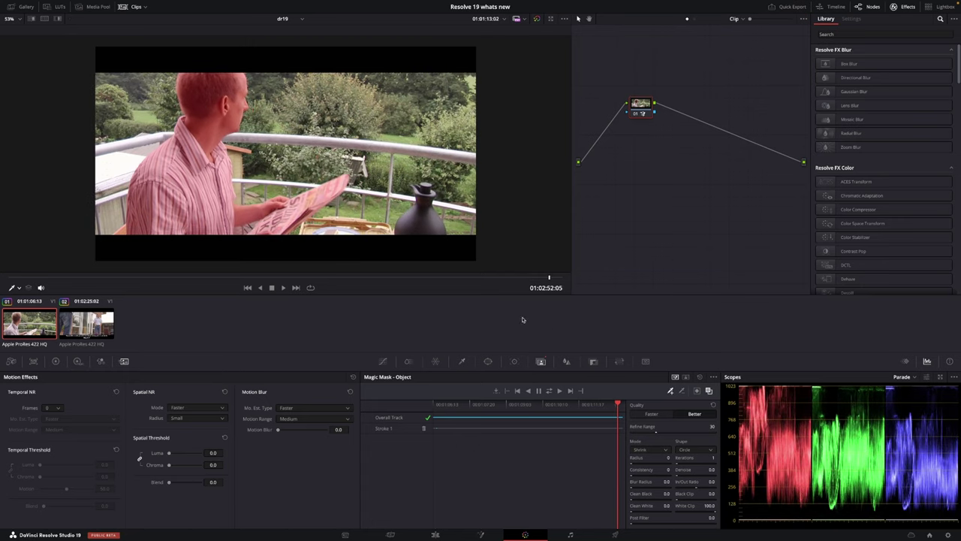
{"action": "left_click", "coordinate": [683, 393]}
{"action": "left_click_drag", "start_coordinate": [241, 146], "coordinate": [255, 155]}
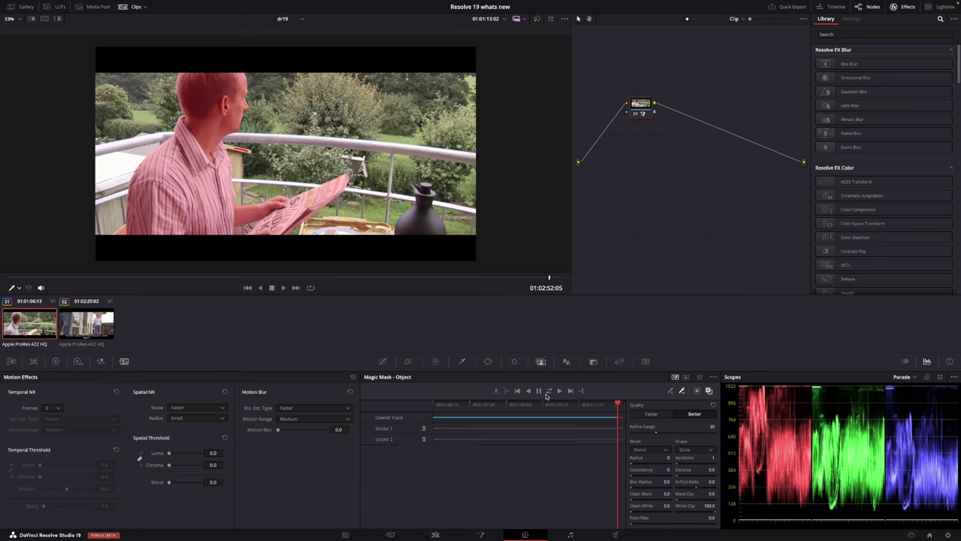
{"action": "left_click", "coordinate": [549, 392]}
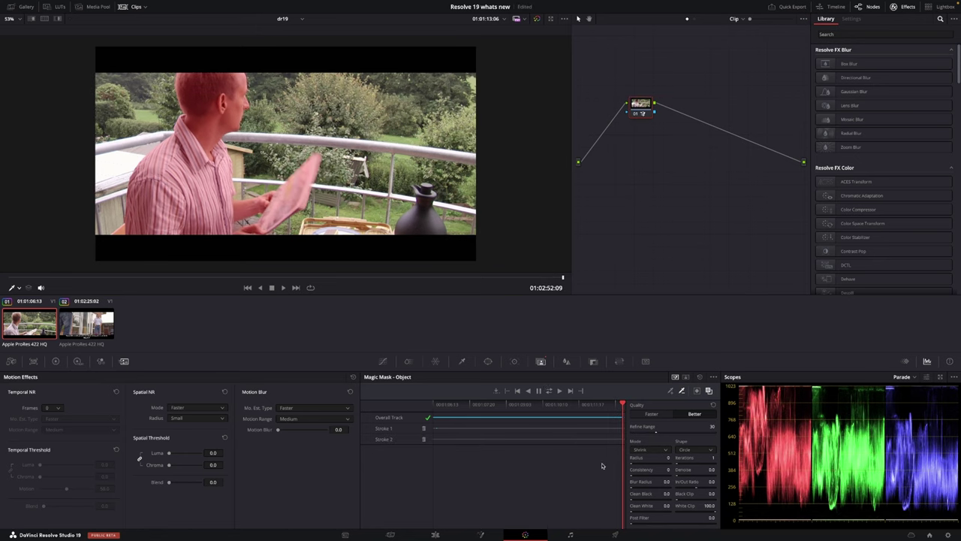
- Find Defocus Background in the effects library and apply it to the masked node
{"action": "left_click", "coordinate": [849, 35]}
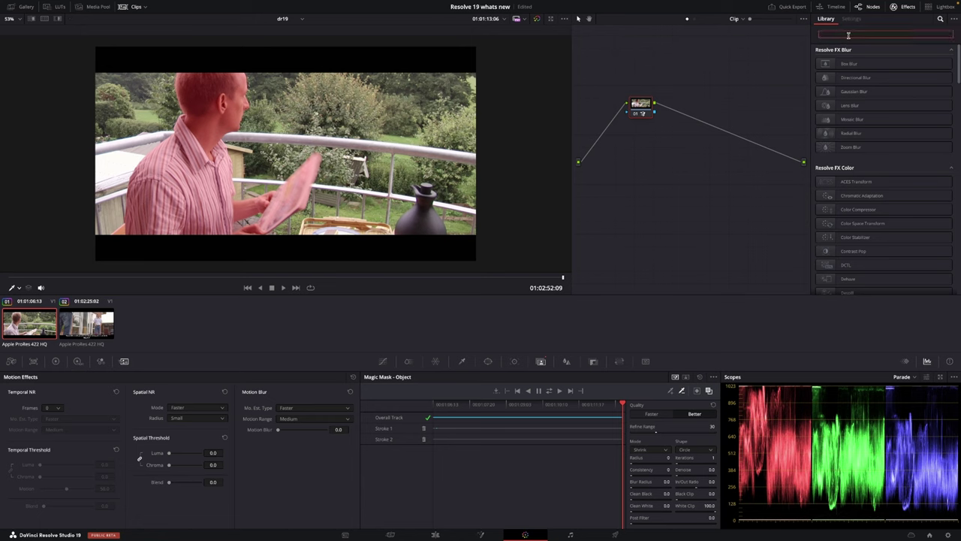
{"action": "type", "text": "de"}
{"action": "left_click_drag", "start_coordinate": [906, 210], "coordinate": [643, 121]}
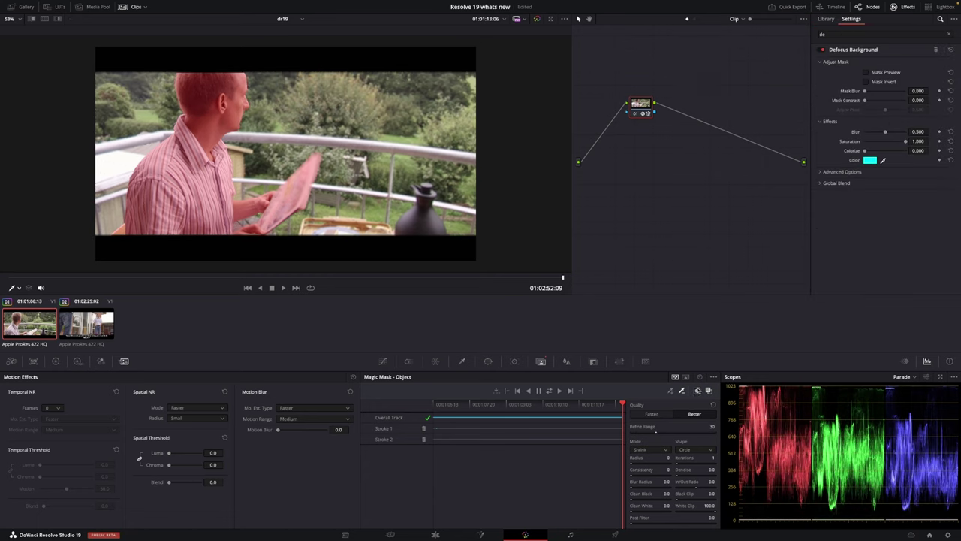
- Preview the mask in black and white and set Mask Contrast 0.725 and Adjust Pivot 0.587
{"action": "left_click", "coordinate": [709, 390]}
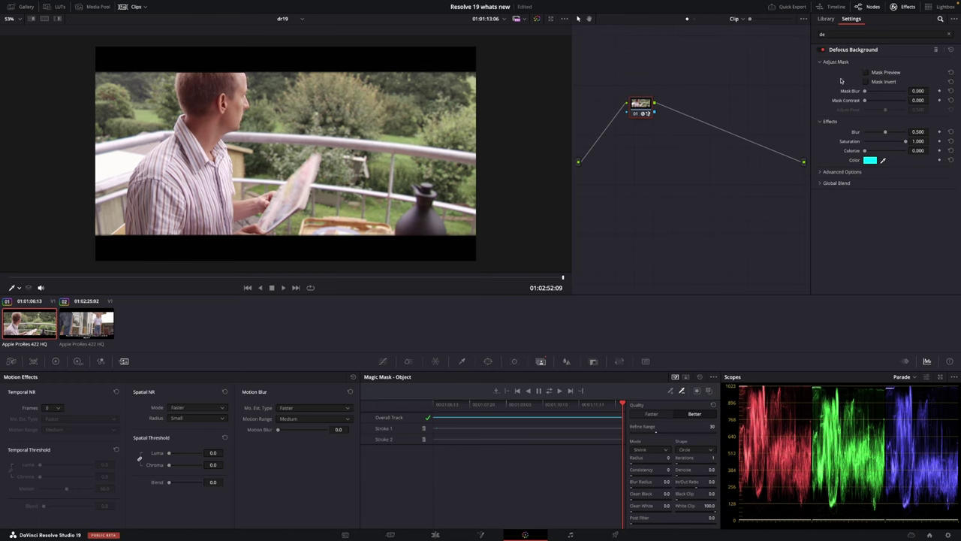
{"action": "left_click", "coordinate": [867, 73]}
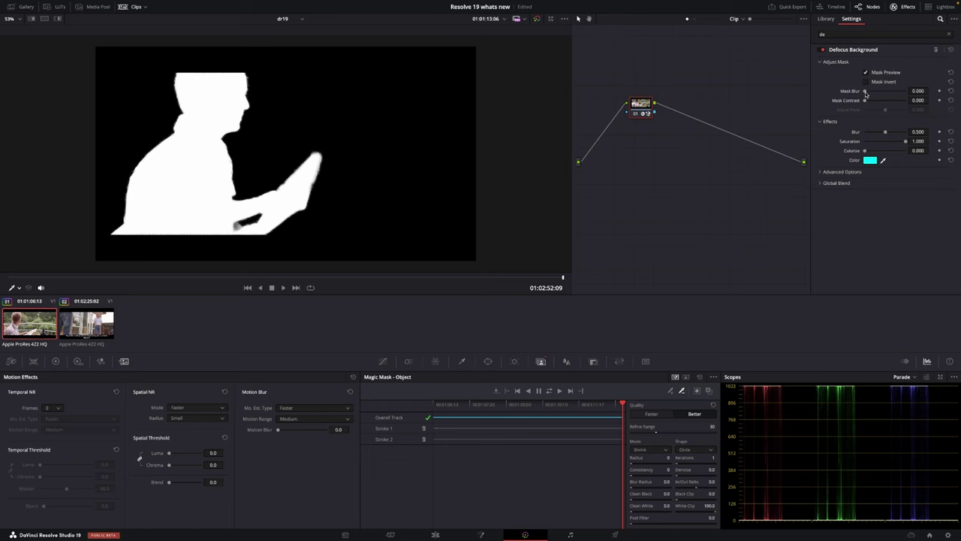
{"action": "mouse_move", "coordinate": [865, 92]}
{"action": "left_mouse_down"}
{"action": "mouse_move", "coordinate": [905, 93]}
{"action": "mouse_move", "coordinate": [864, 95]}
{"action": "left_mouse_up"}
{"action": "left_click_drag", "start_coordinate": [865, 102], "coordinate": [889, 105]}
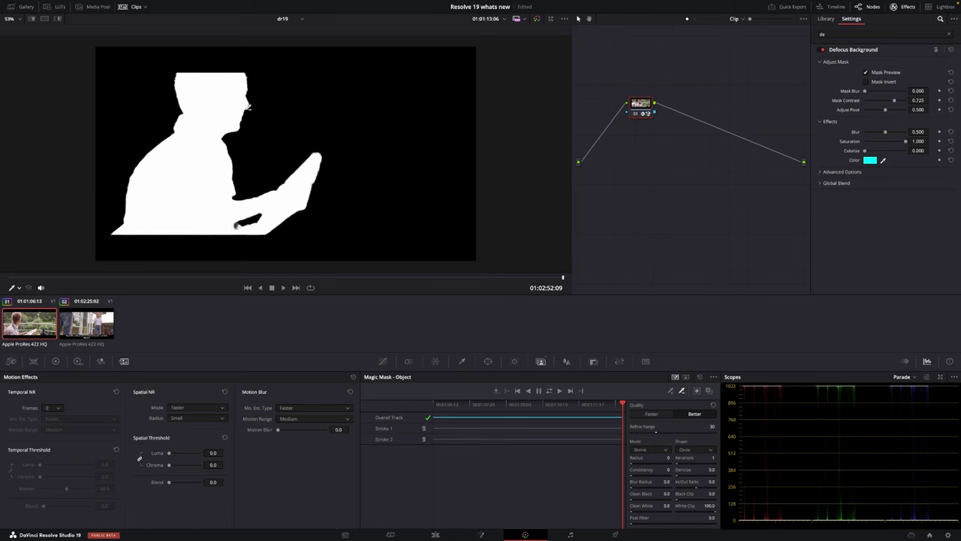
{"action": "scroll", "coordinate": [341, 123], "scroll_direction": "up", "scroll_amount": 2}
{"action": "scroll", "coordinate": [341, 122], "scroll_direction": "down", "scroll_amount": 3}
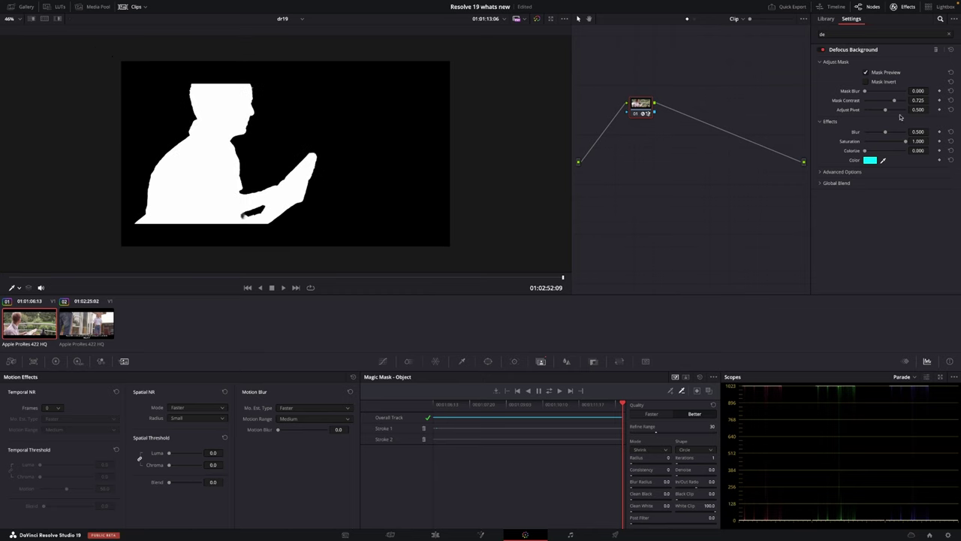
{"action": "left_click_drag", "start_coordinate": [886, 111], "coordinate": [889, 111]}
- Turn off Mask Preview and key Defocus Background Blur near zero at the clip start
{"action": "left_click", "coordinate": [866, 73]}
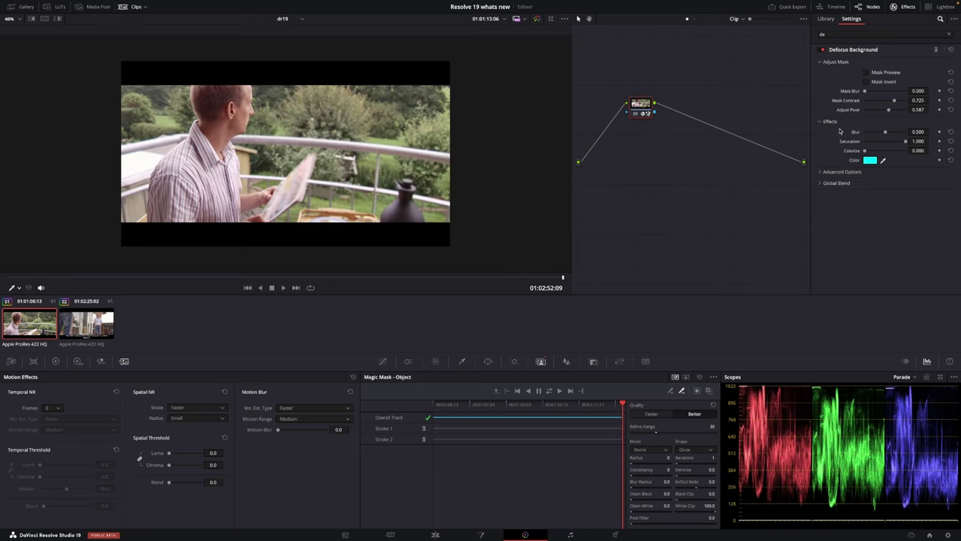
{"action": "mouse_move", "coordinate": [887, 132]}
{"action": "left_mouse_down"}
{"action": "mouse_move", "coordinate": [902, 135]}
{"action": "mouse_move", "coordinate": [889, 133]}
{"action": "left_mouse_up"}
{"action": "double_click", "coordinate": [857, 133]}
{"action": "left_click", "coordinate": [11, 278]}
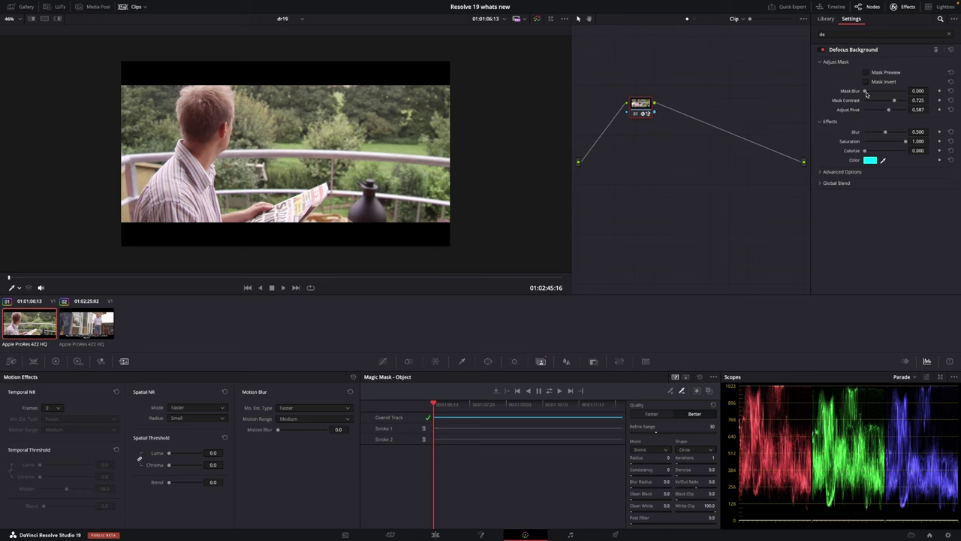
{"action": "left_click_drag", "start_coordinate": [887, 133], "coordinate": [864, 133]}
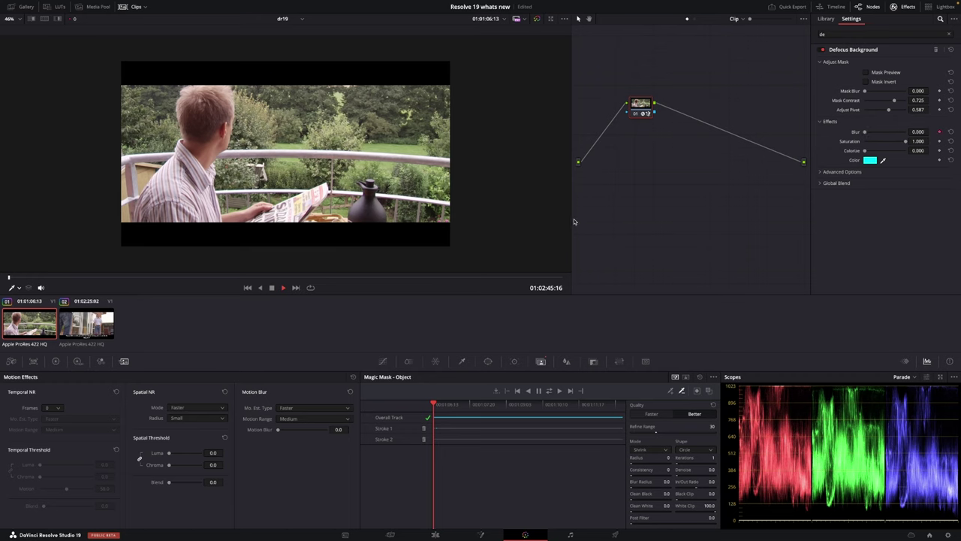
- Key Blur to 0.697 about two seconds in and play back the ramp
{"action": "key", "text": "space"}
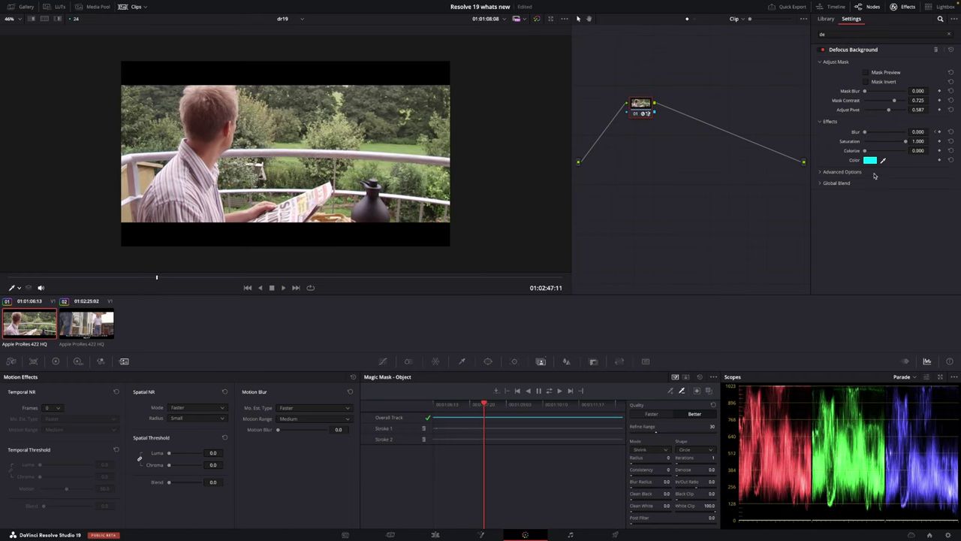
{"action": "left_click_drag", "start_coordinate": [866, 133], "coordinate": [893, 135]}
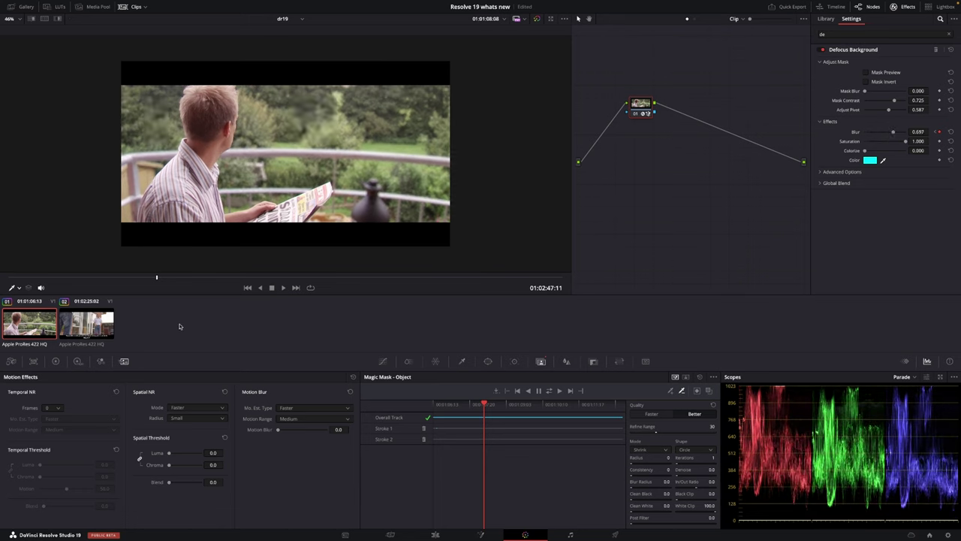
{"action": "left_click_drag", "start_coordinate": [151, 282], "coordinate": [3, 286]}
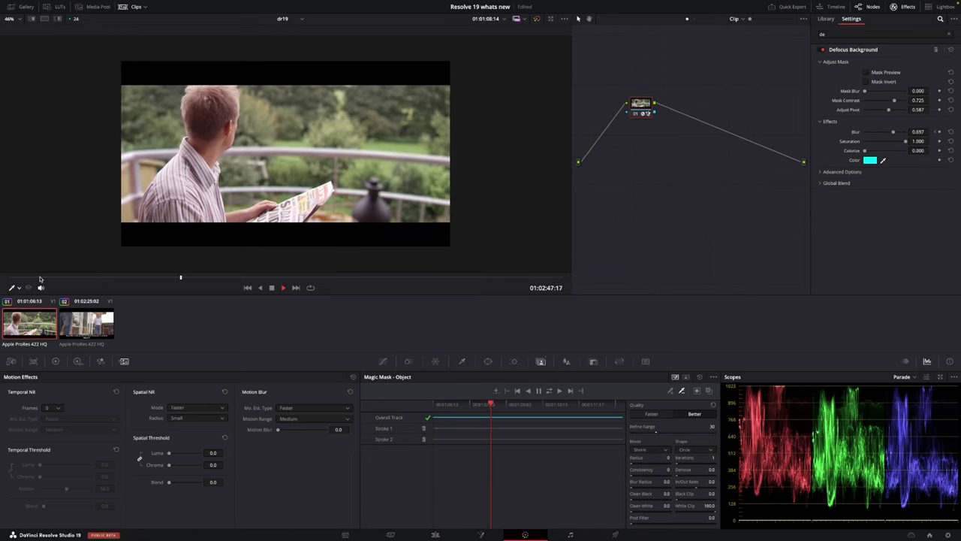
{"action": "key", "text": "space"}
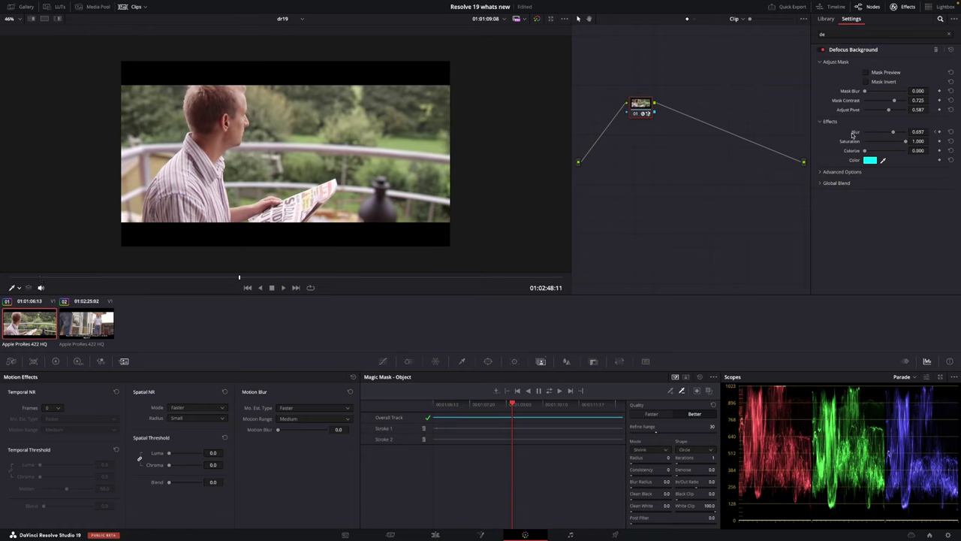
- Reset Blur to 0.500 and fully desaturate the background, then review playback
{"action": "left_click", "coordinate": [952, 132]}
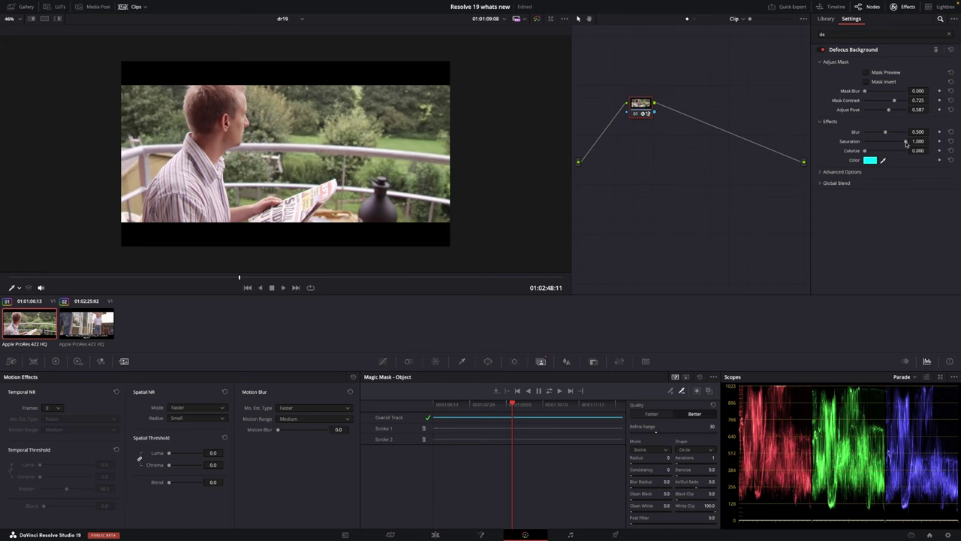
{"action": "left_click_drag", "start_coordinate": [906, 143], "coordinate": [857, 145]}
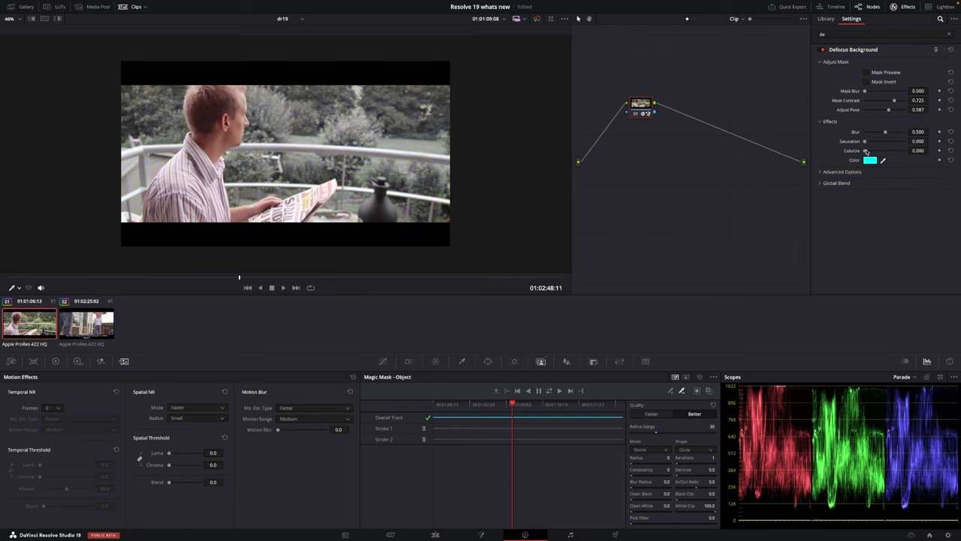
{"action": "left_click_drag", "start_coordinate": [240, 278], "coordinate": [180, 277]}
{"action": "key", "text": "space"}
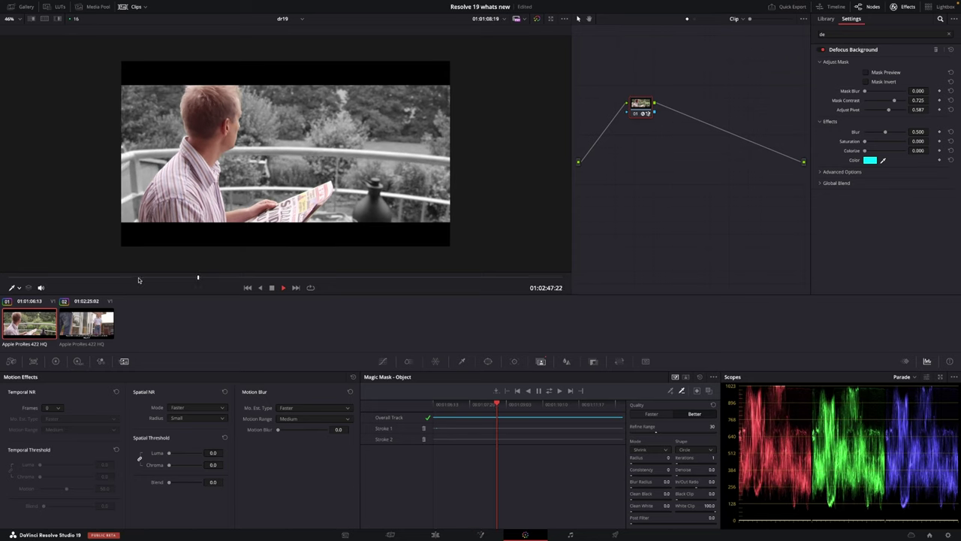
{"action": "key", "text": "space"}
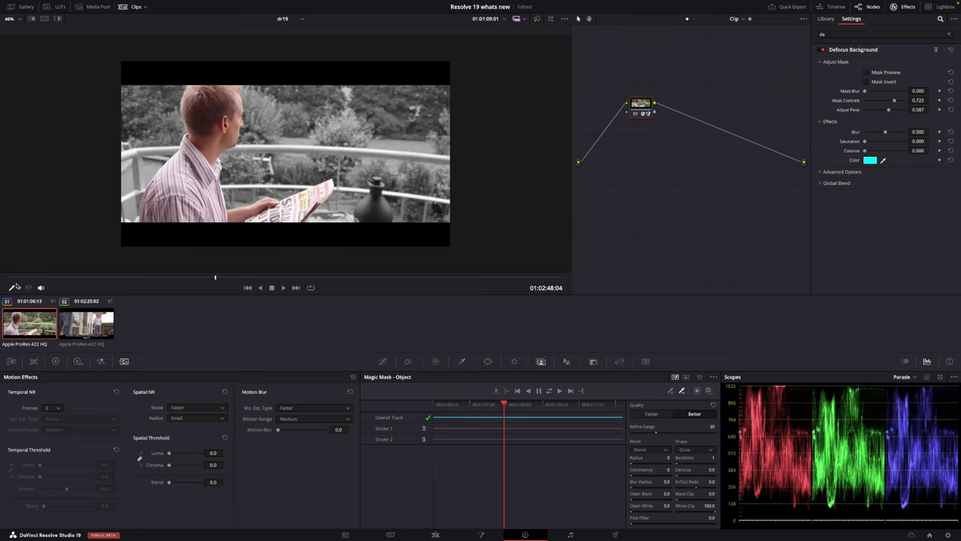
- Keyframe zero saturation at the clip start and ramp background saturation back up to 0.936
{"action": "left_click", "coordinate": [9, 277]}
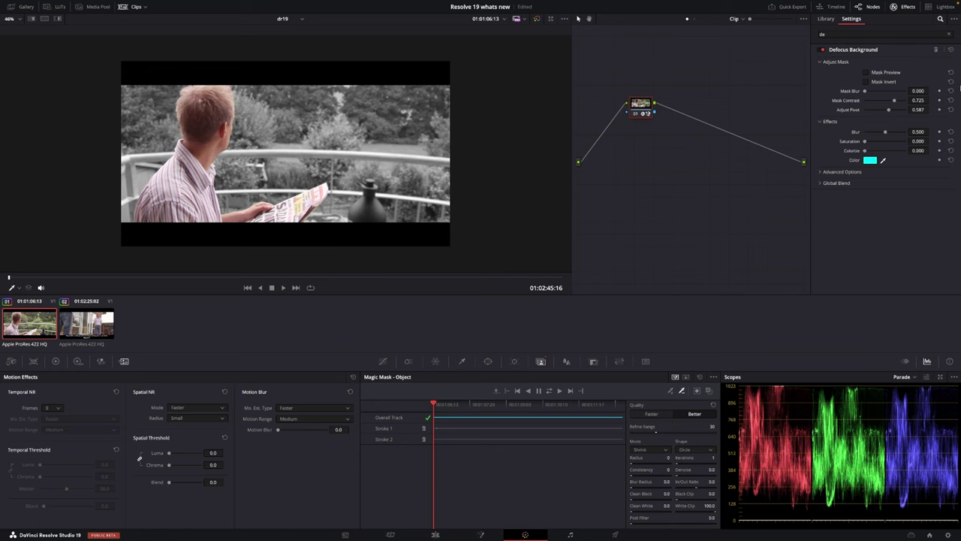
{"action": "left_click", "coordinate": [939, 142]}
{"action": "key", "text": "space"}
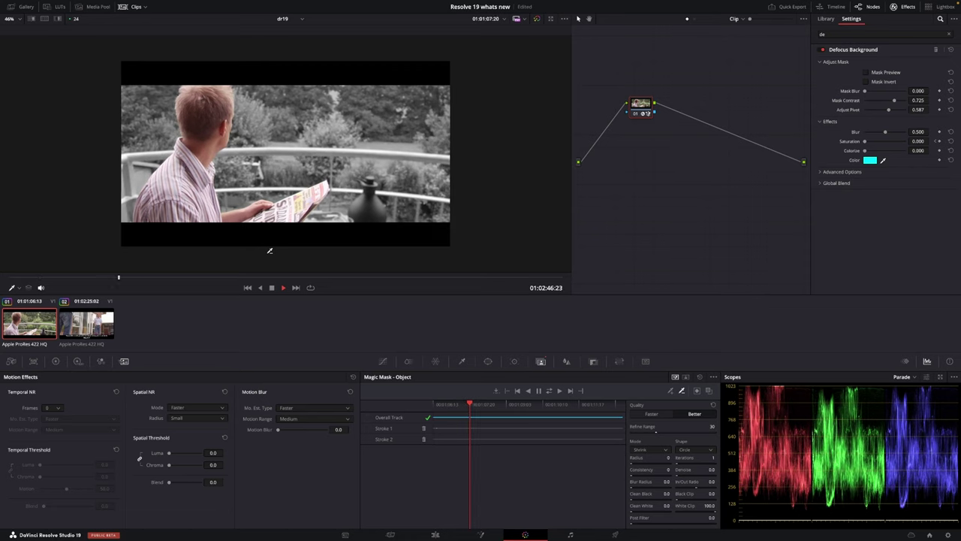
{"action": "key", "text": "space"}
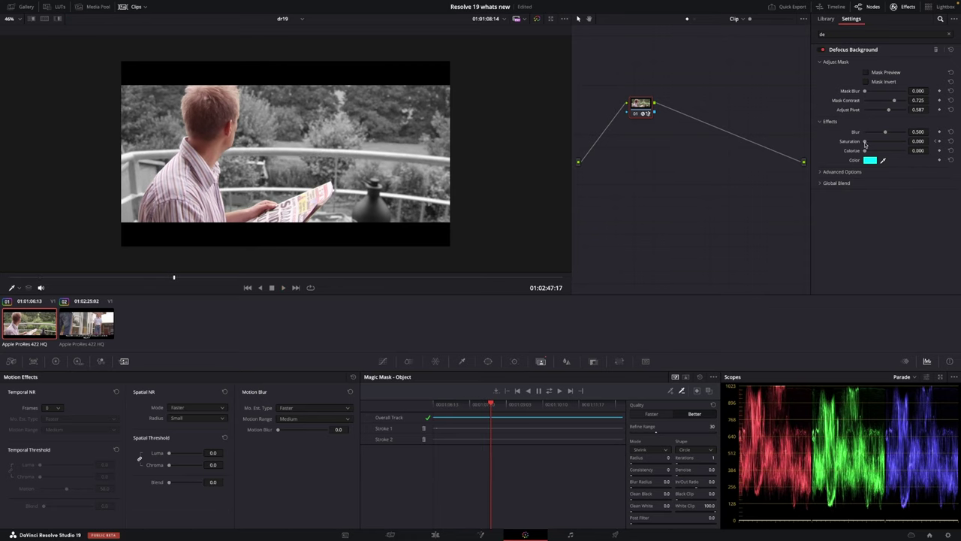
{"action": "left_click_drag", "start_coordinate": [865, 141], "coordinate": [908, 141]}
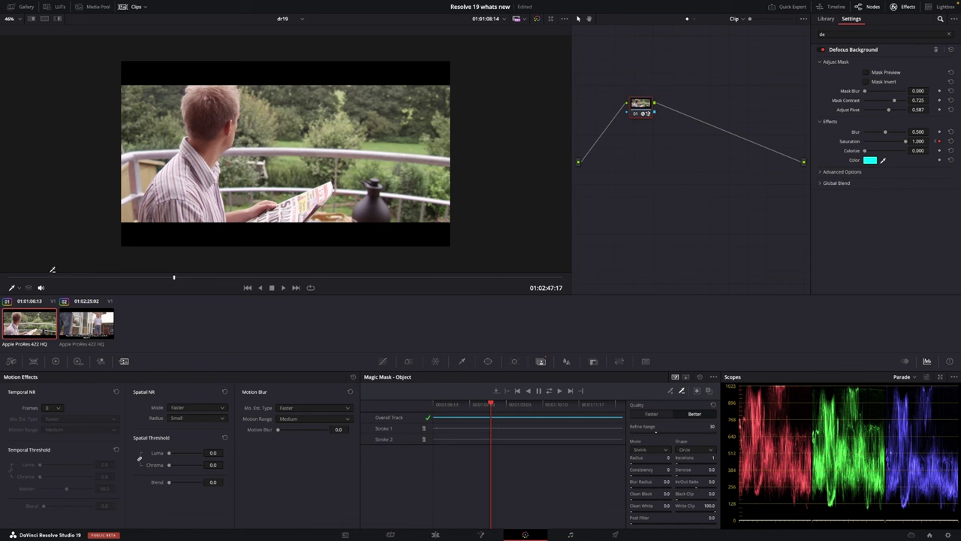
{"action": "key", "text": "/"}
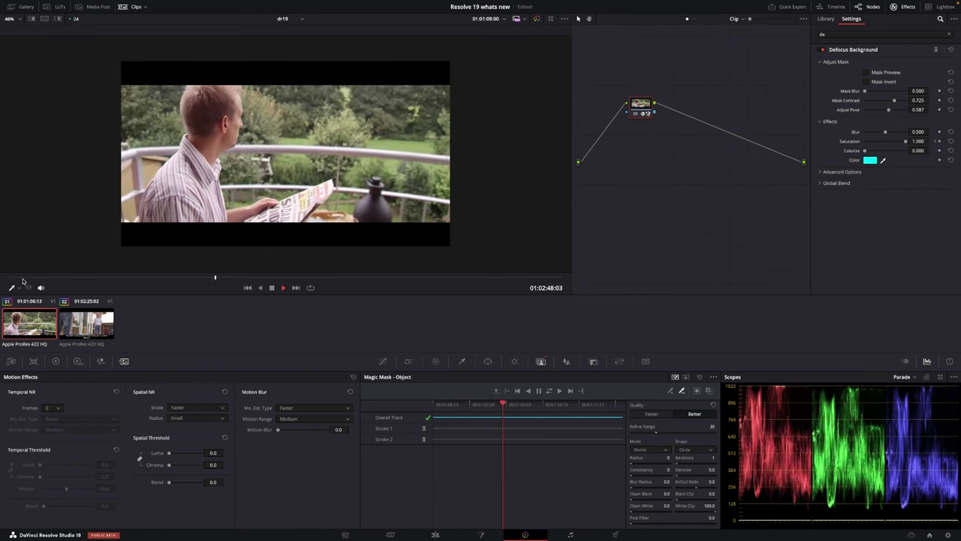
{"action": "key", "text": "space"}
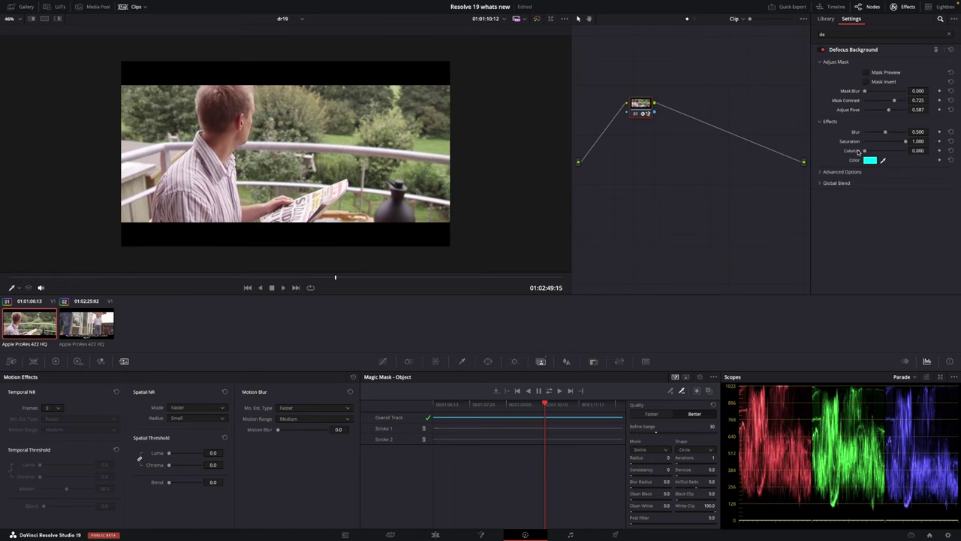
- Colorize the defocused background with an orange tint at strength 0.431
{"action": "left_click_drag", "start_coordinate": [867, 152], "coordinate": [884, 153]}
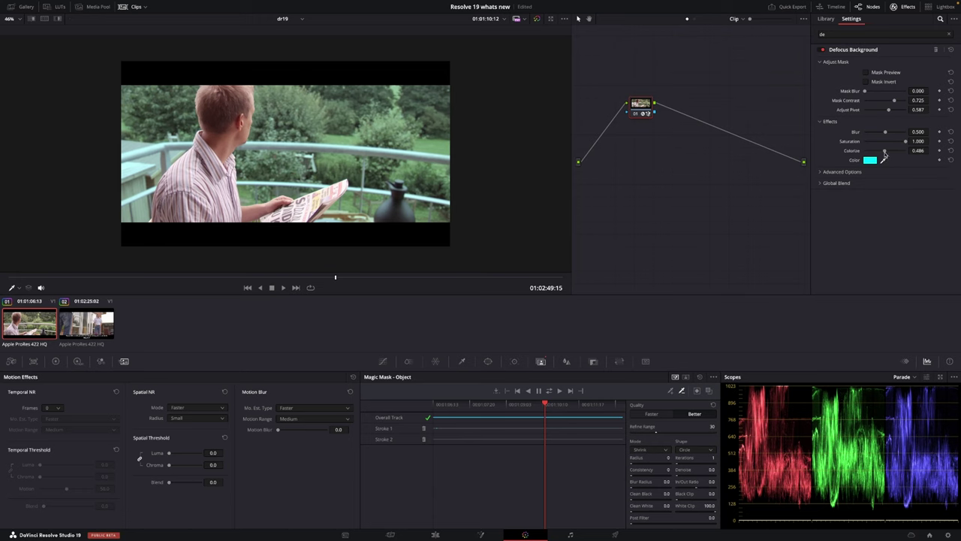
{"action": "left_click_drag", "start_coordinate": [885, 154], "coordinate": [873, 152]}
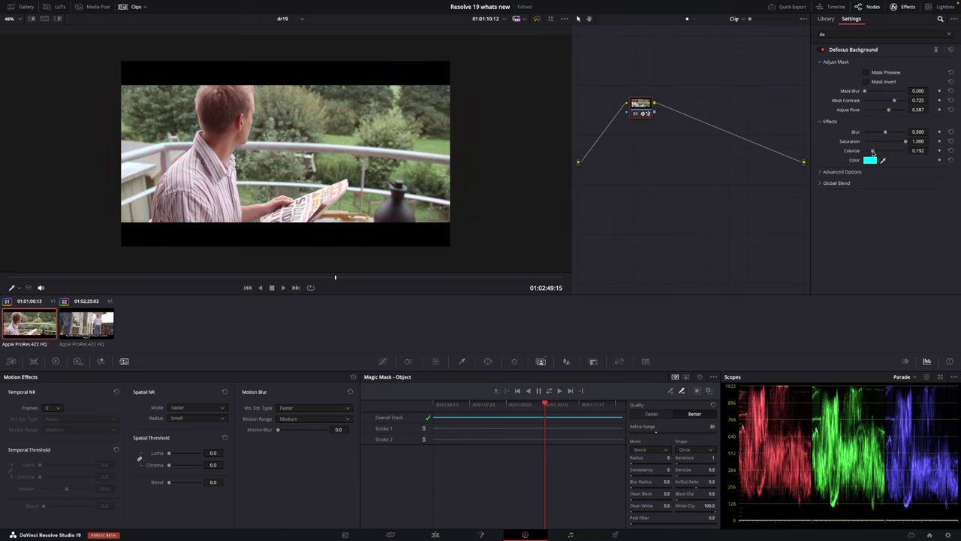
{"action": "left_click", "coordinate": [869, 162]}
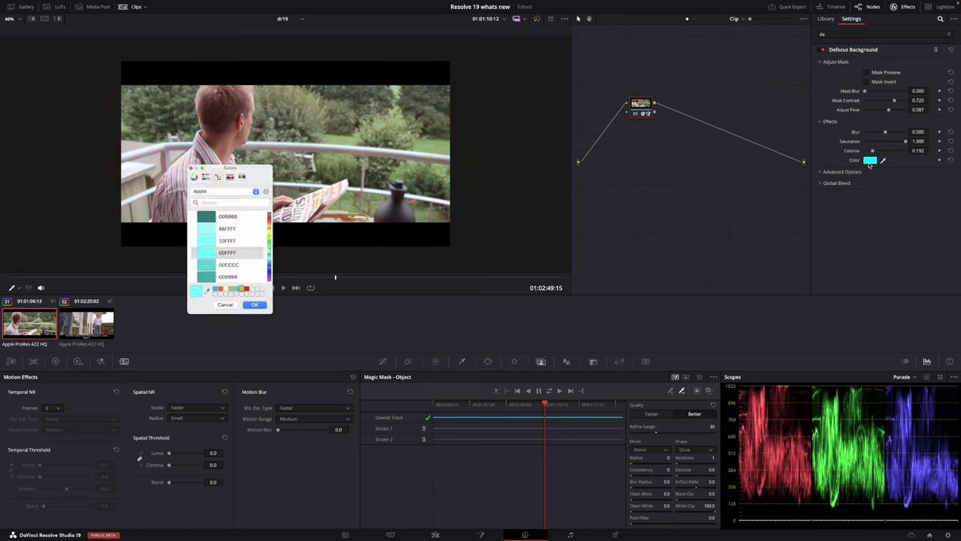
{"action": "left_click", "coordinate": [247, 290]}
{"action": "left_click", "coordinate": [255, 304]}
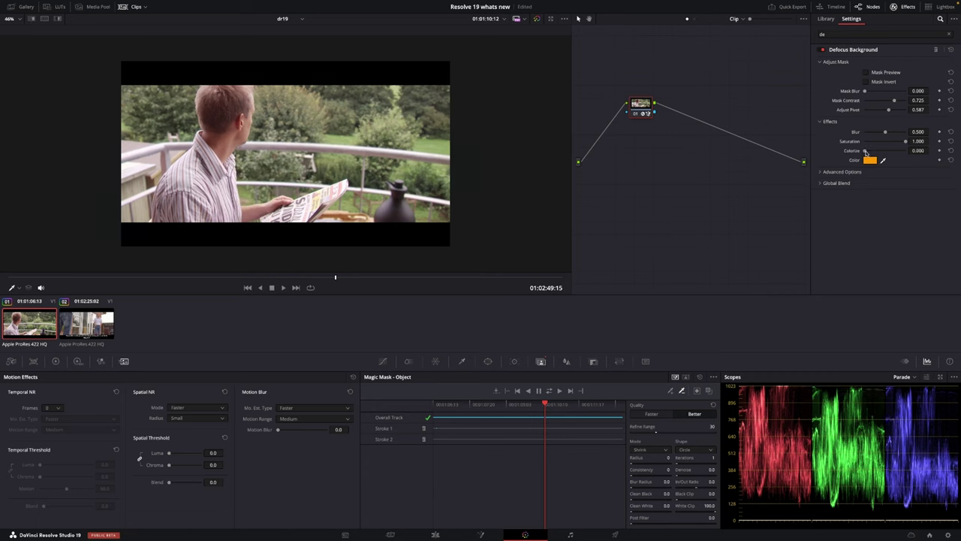
{"action": "left_click_drag", "start_coordinate": [866, 151], "coordinate": [882, 152]}
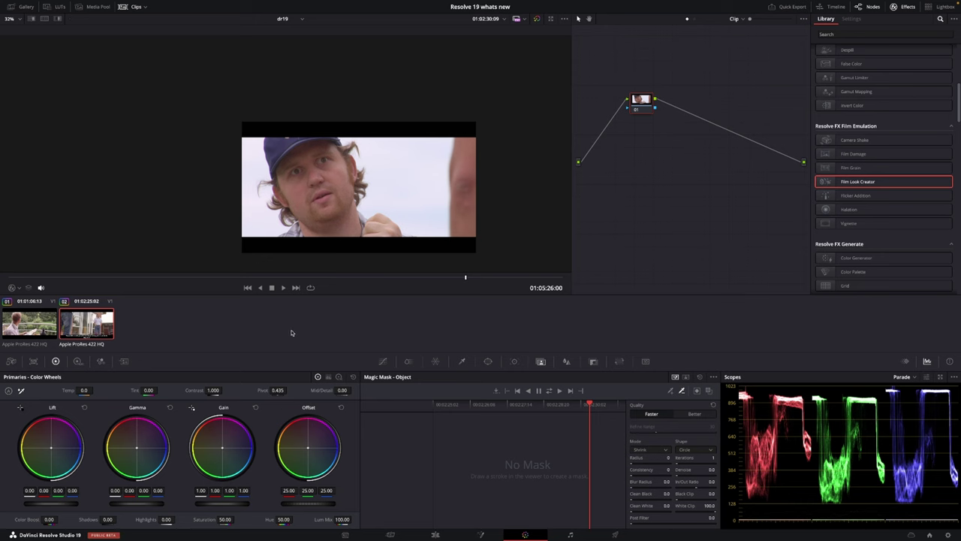
- Add Film Look Creator as a new node and disable Halation and Bloom
{"action": "left_click_drag", "start_coordinate": [858, 181], "coordinate": [719, 129]}
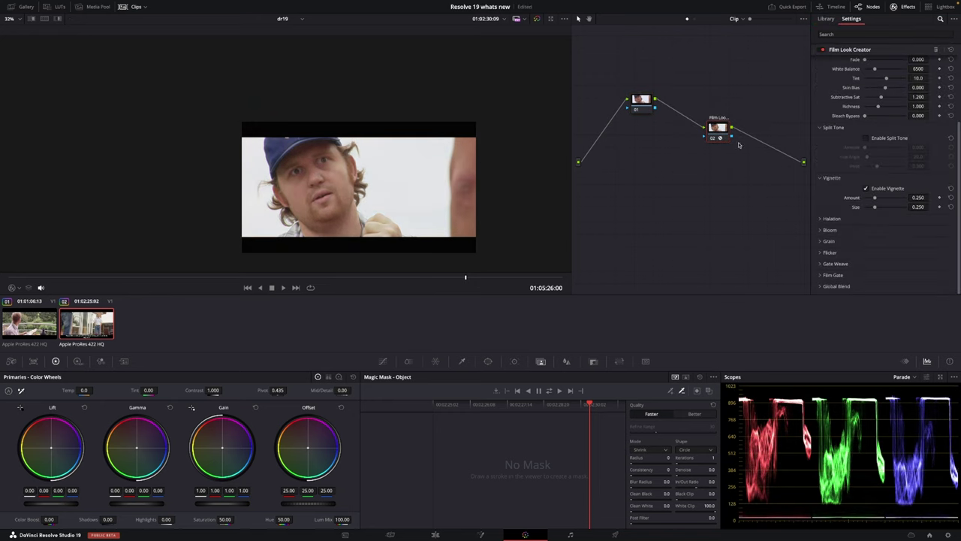
{"action": "left_click_drag", "start_coordinate": [721, 133], "coordinate": [721, 97]}
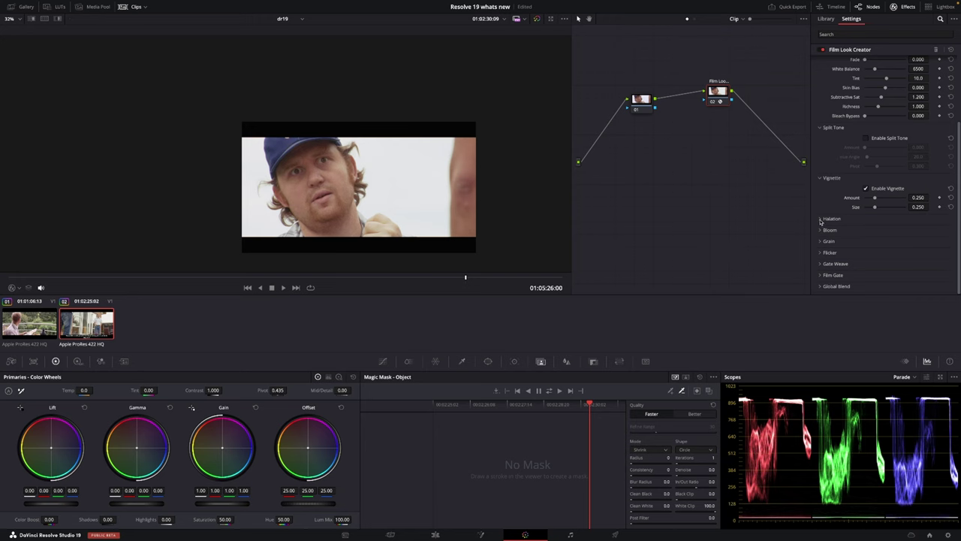
{"action": "left_click", "coordinate": [820, 219]}
{"action": "left_click", "coordinate": [866, 230]}
{"action": "scroll", "coordinate": [864, 233], "scroll_direction": "down", "scroll_amount": 1}
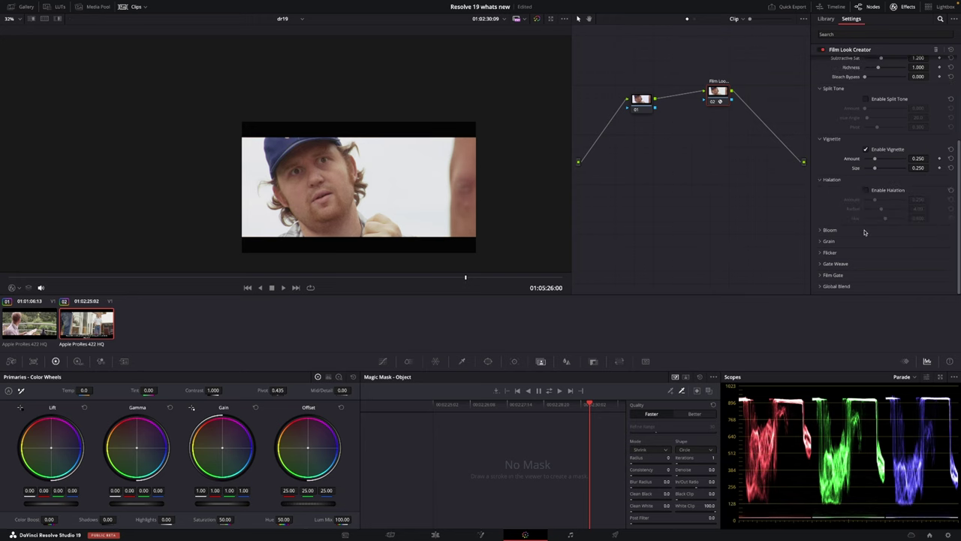
{"action": "left_click", "coordinate": [821, 231]}
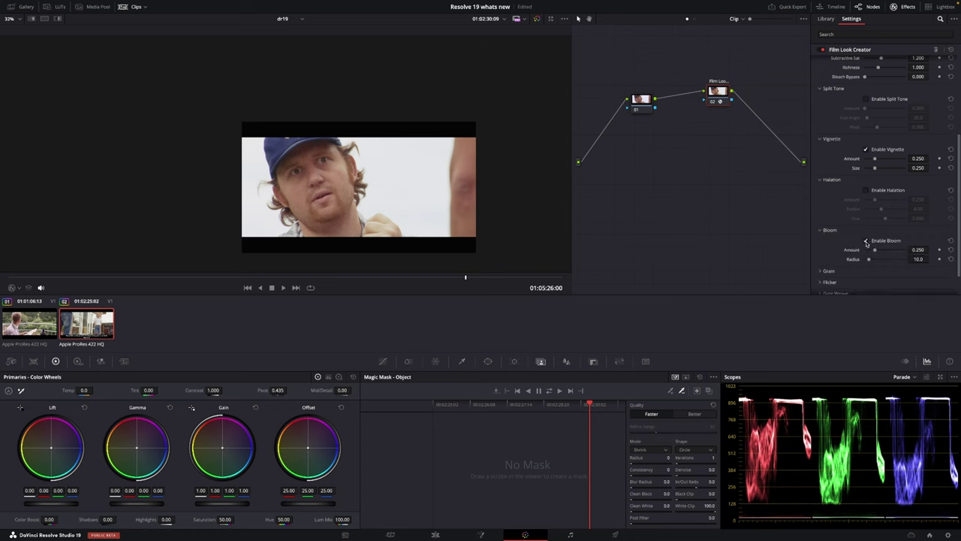
{"action": "left_click", "coordinate": [866, 241]}
- Disable Flicker and Gate Weave and expand the Film Gate settings
{"action": "left_click", "coordinate": [826, 270]}
{"action": "scroll", "coordinate": [835, 252], "scroll_direction": "down", "scroll_amount": 2}
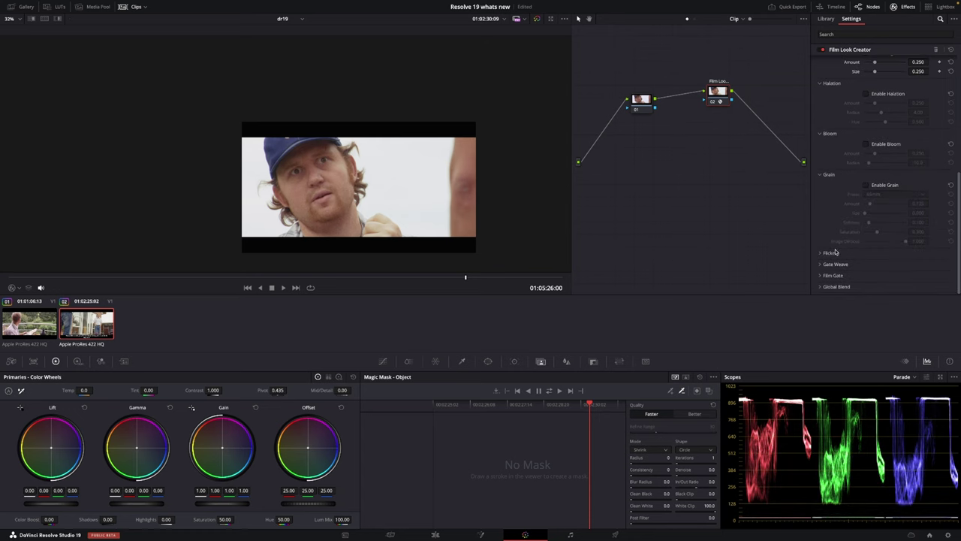
{"action": "left_click", "coordinate": [820, 254]}
{"action": "left_click", "coordinate": [867, 263]}
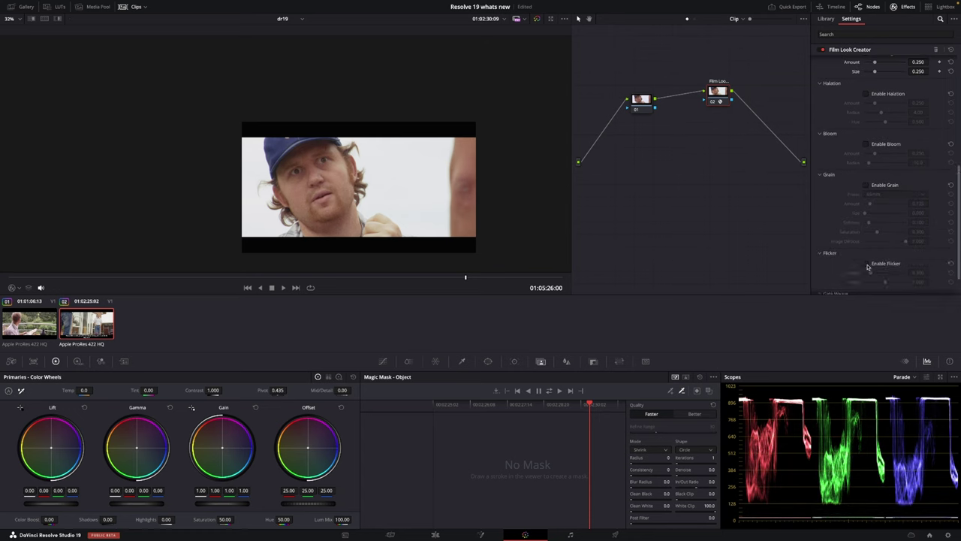
{"action": "scroll", "coordinate": [856, 255], "scroll_direction": "down", "scroll_amount": 1}
{"action": "left_click", "coordinate": [821, 264]}
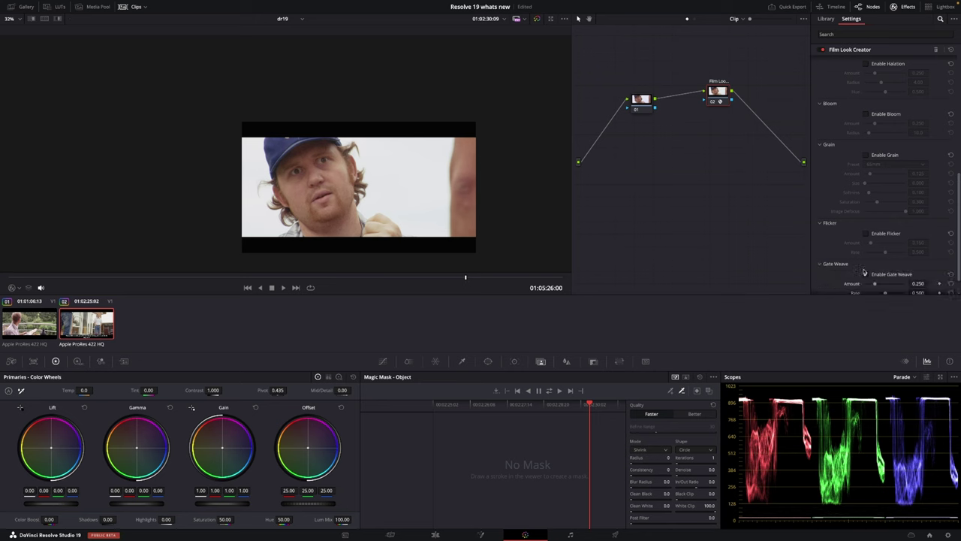
{"action": "left_click", "coordinate": [867, 275]}
{"action": "scroll", "coordinate": [843, 246], "scroll_direction": "down", "scroll_amount": 1}
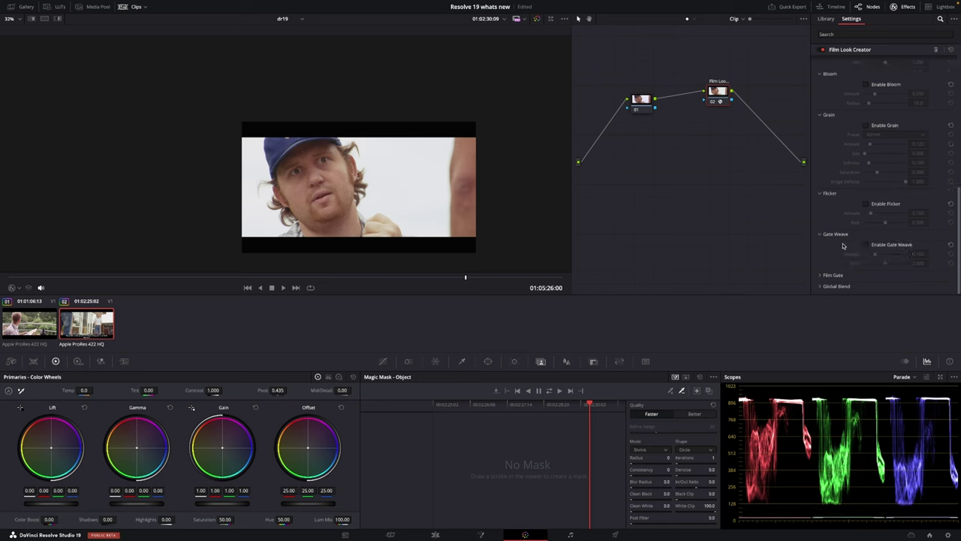
{"action": "left_click", "coordinate": [821, 276]}
{"action": "scroll", "coordinate": [833, 240], "scroll_direction": "down", "scroll_amount": 2}
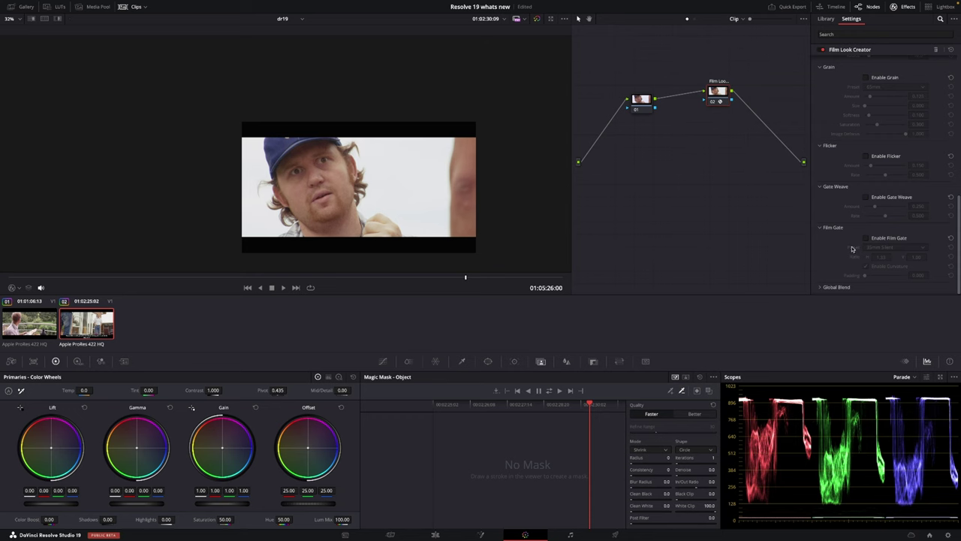
{"action": "scroll", "coordinate": [852, 249], "scroll_direction": "up", "scroll_amount": 8}
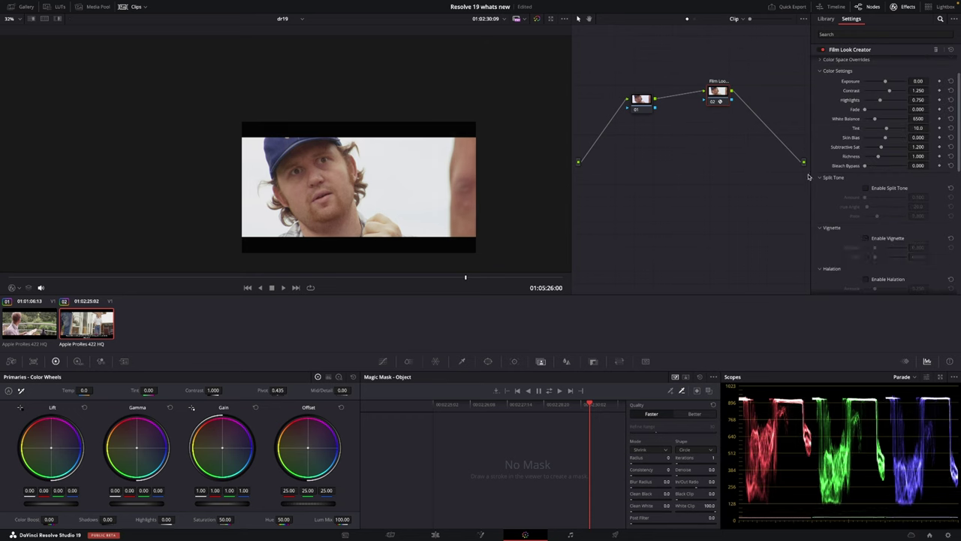
{"action": "scroll", "coordinate": [866, 154], "scroll_direction": "up", "scroll_amount": 2}
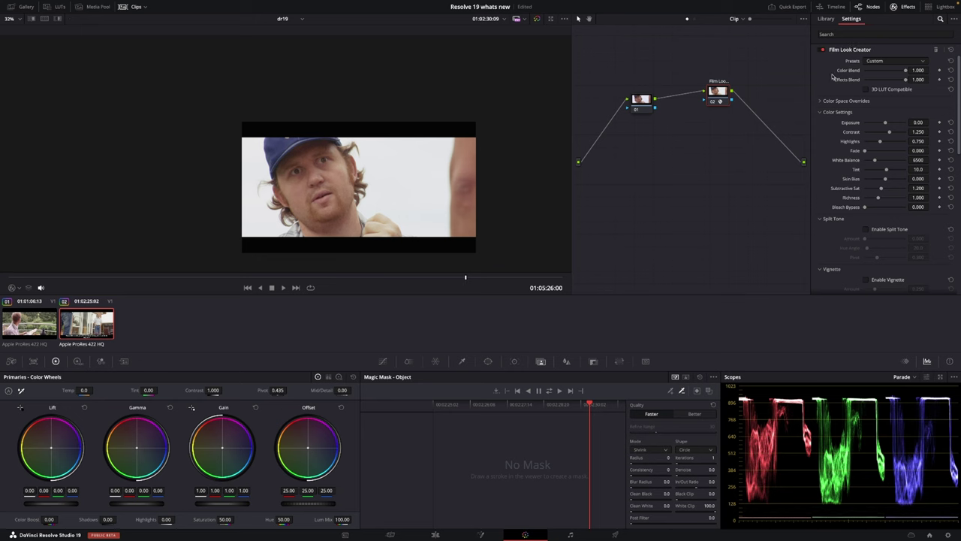
{"action": "left_click", "coordinate": [873, 63]}
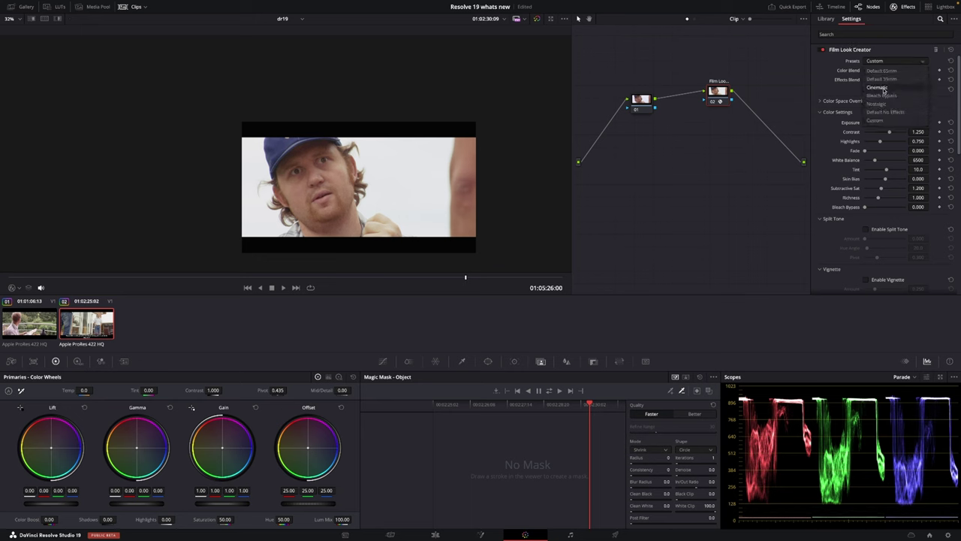
{"action": "left_click", "coordinate": [886, 63]}
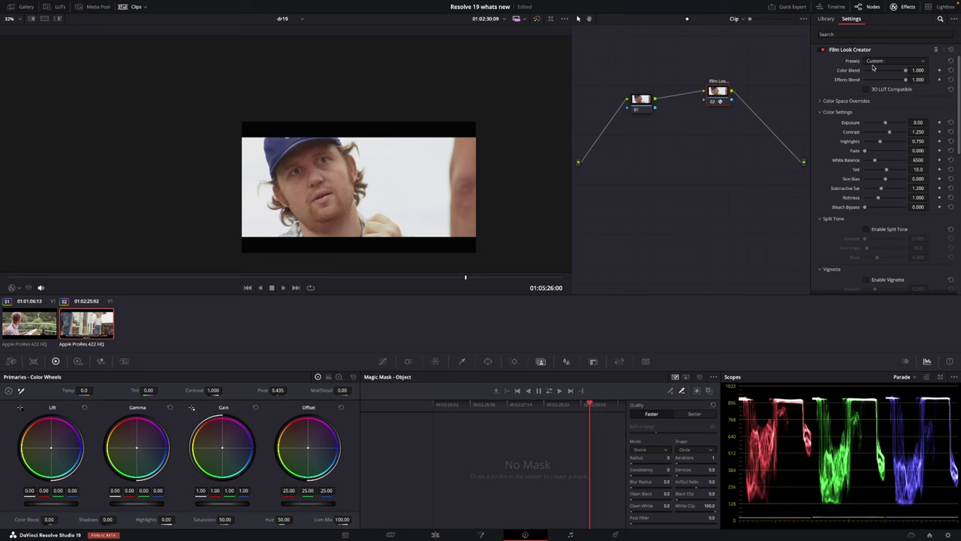
{"action": "left_click", "coordinate": [821, 101]}
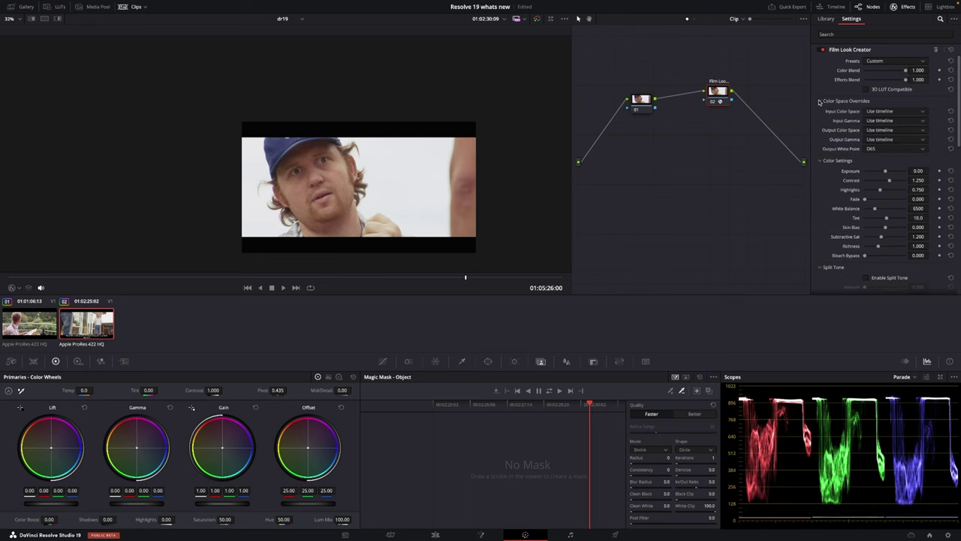
{"action": "left_click", "coordinate": [907, 112]}
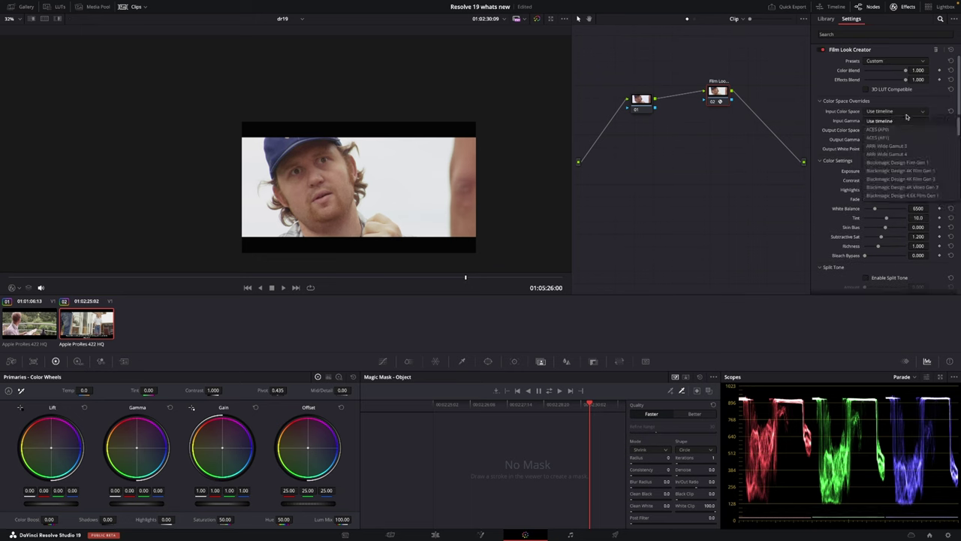
{"action": "left_click", "coordinate": [905, 117]}
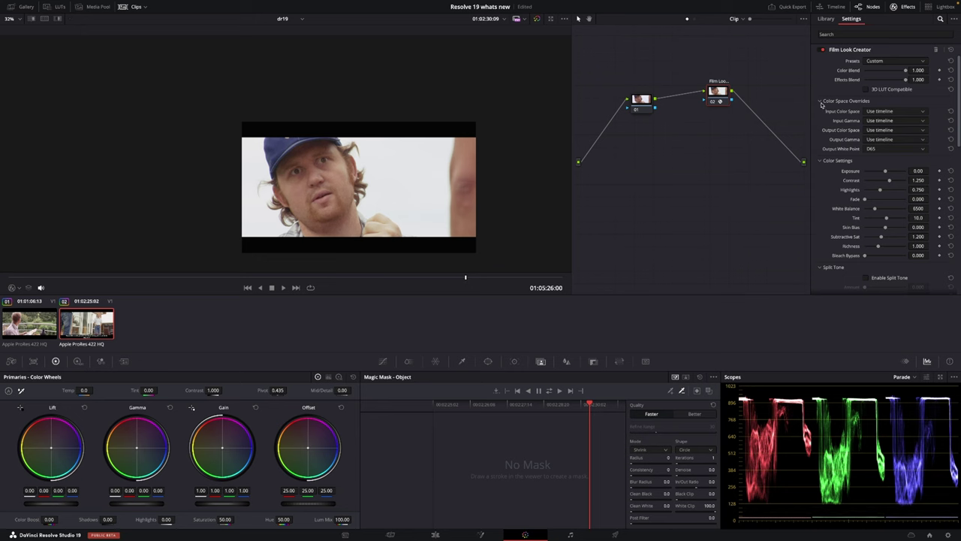
{"action": "left_click", "coordinate": [821, 101]}
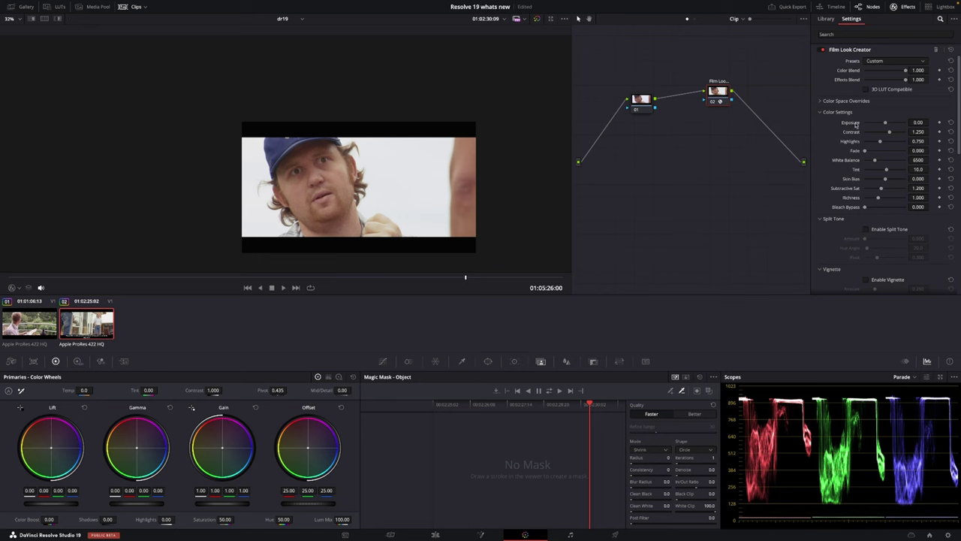
- Set Exposure -1.24, Highlights 0.839, White Balance 6293, Tint 26.1, Skin Bias 0.064, and reset Fade
{"action": "mouse_move", "coordinate": [886, 124]}
{"action": "left_mouse_down"}
{"action": "mouse_move", "coordinate": [898, 124]}
{"action": "mouse_move", "coordinate": [881, 124]}
{"action": "mouse_move", "coordinate": [890, 135]}
{"action": "left_mouse_up"}
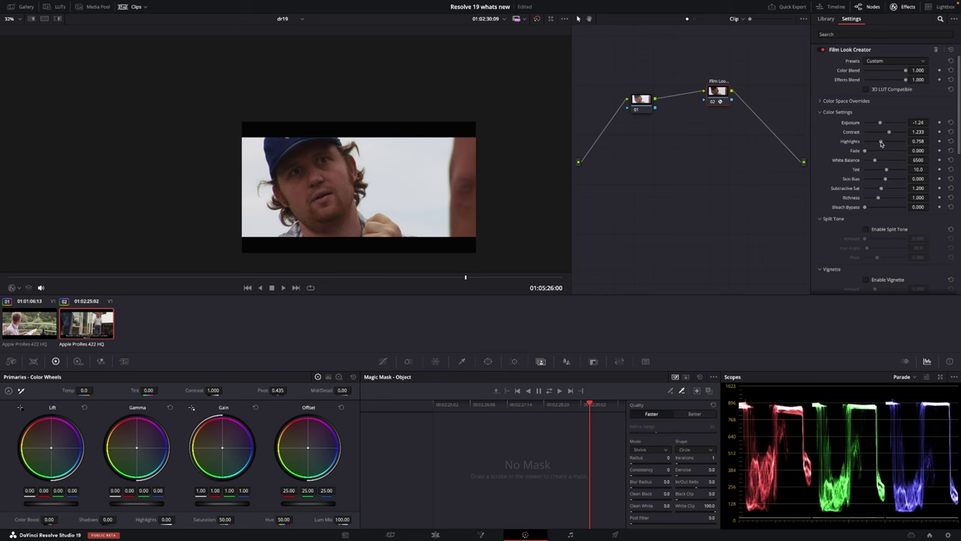
{"action": "mouse_move", "coordinate": [881, 143]}
{"action": "left_mouse_down"}
{"action": "mouse_move", "coordinate": [890, 143]}
{"action": "mouse_move", "coordinate": [859, 154]}
{"action": "mouse_move", "coordinate": [896, 154]}
{"action": "left_mouse_up"}
{"action": "double_click", "coordinate": [896, 154]}
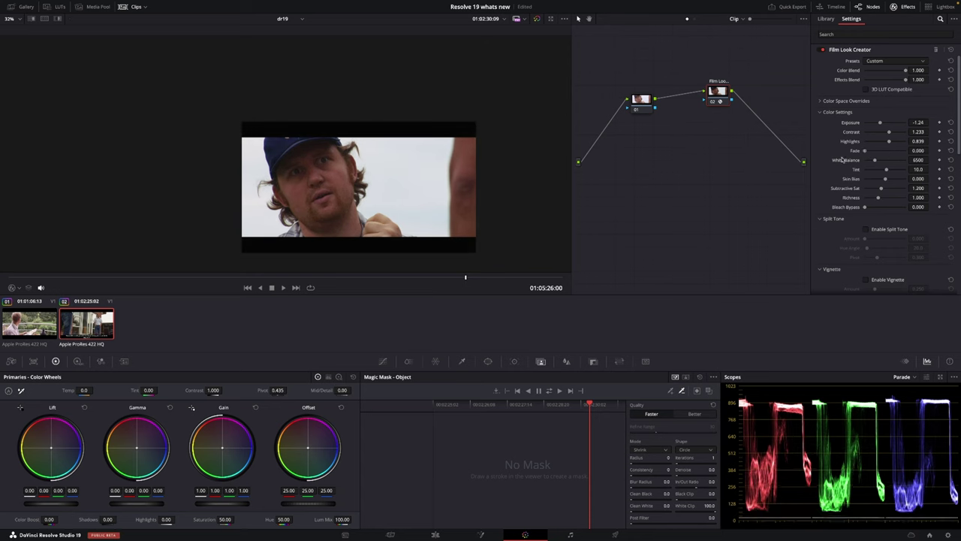
{"action": "left_click_drag", "start_coordinate": [875, 161], "coordinate": [874, 163]}
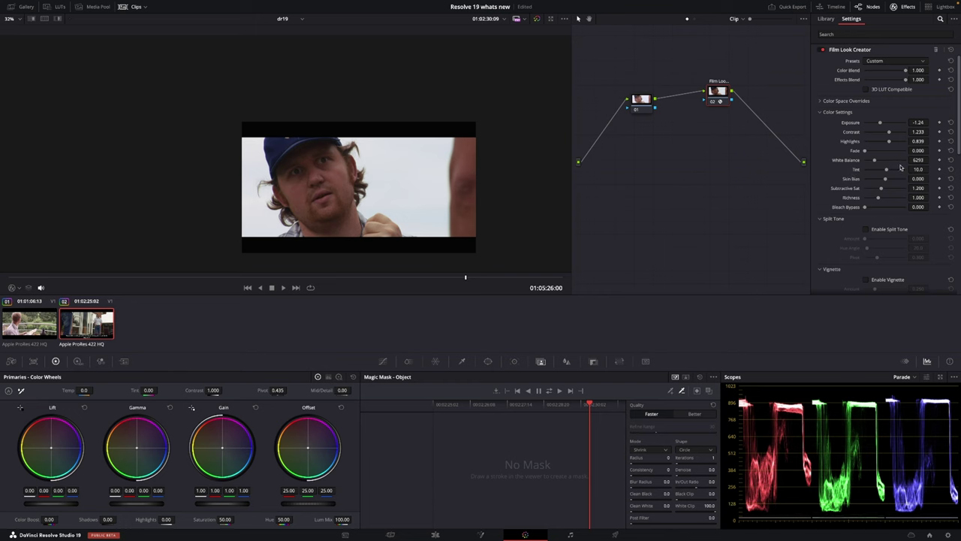
{"action": "left_click_drag", "start_coordinate": [887, 172], "coordinate": [888, 172]}
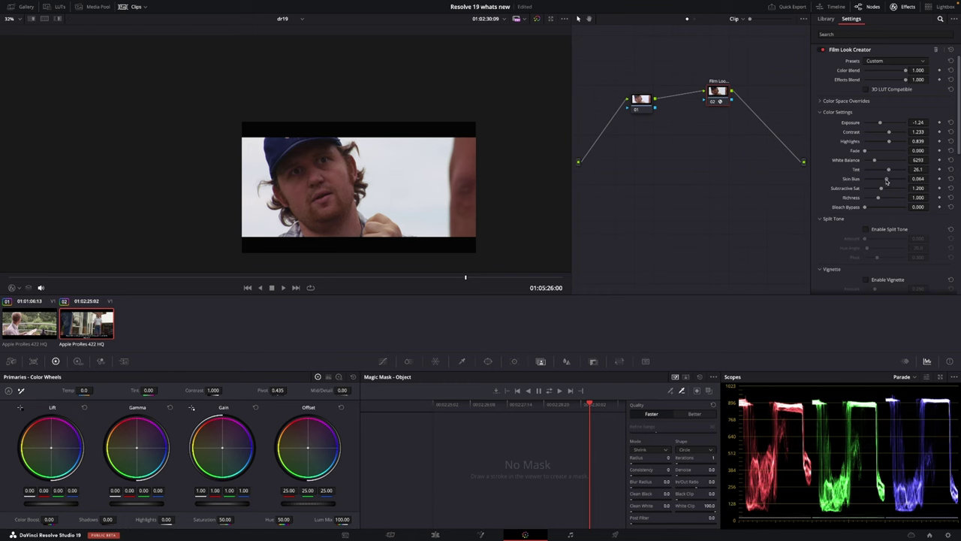
{"action": "mouse_move", "coordinate": [888, 181]}
{"action": "left_mouse_down"}
{"action": "mouse_move", "coordinate": [865, 182]}
{"action": "mouse_move", "coordinate": [923, 187]}
{"action": "mouse_move", "coordinate": [887, 187]}
{"action": "left_mouse_up"}
- Set Subtractive Sat 1.239, Richness 1.542 and Bleach Bypass 0.504 in Film Look Creator
{"action": "left_click_drag", "start_coordinate": [882, 189], "coordinate": [932, 195]}
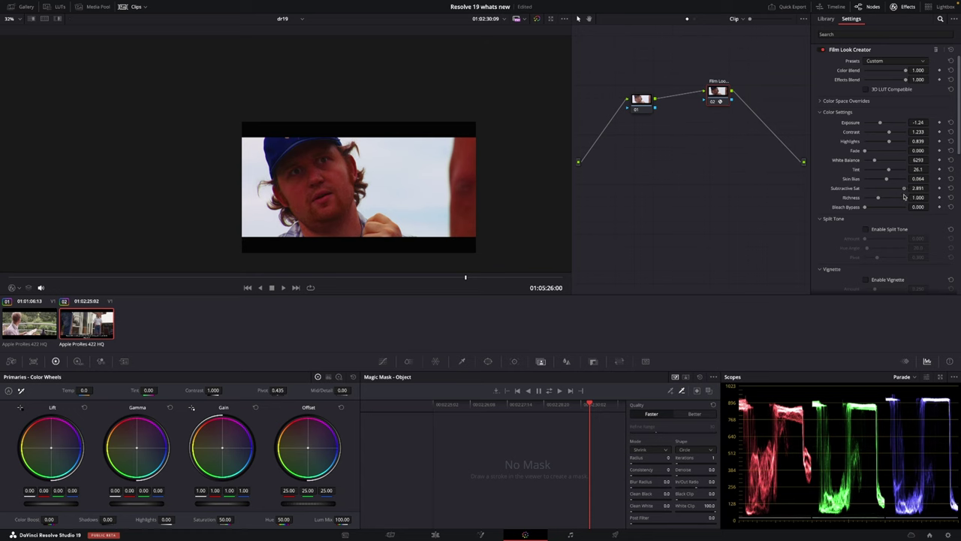
{"action": "left_click_drag", "start_coordinate": [906, 188], "coordinate": [881, 191]}
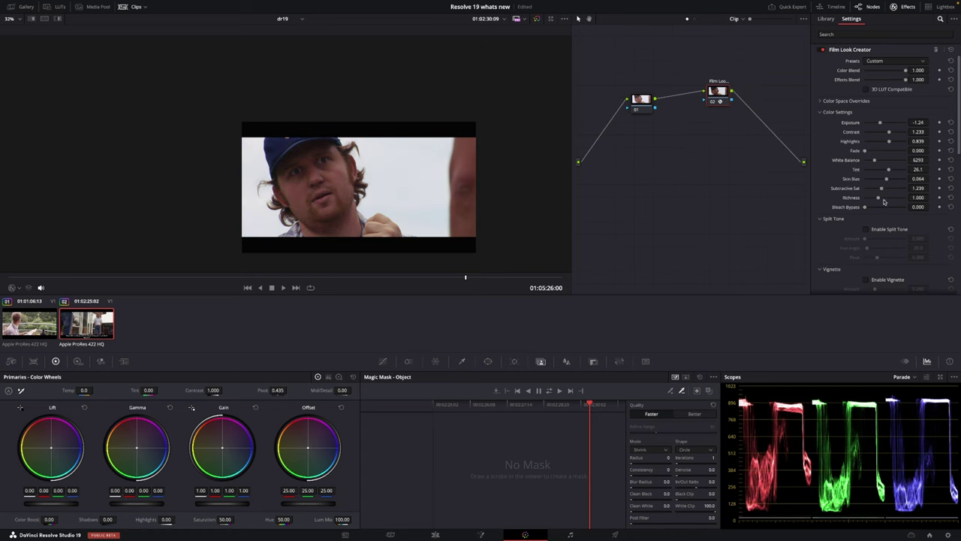
{"action": "mouse_move", "coordinate": [879, 198]}
{"action": "left_mouse_down"}
{"action": "mouse_move", "coordinate": [893, 199]}
{"action": "mouse_move", "coordinate": [884, 198]}
{"action": "left_mouse_up"}
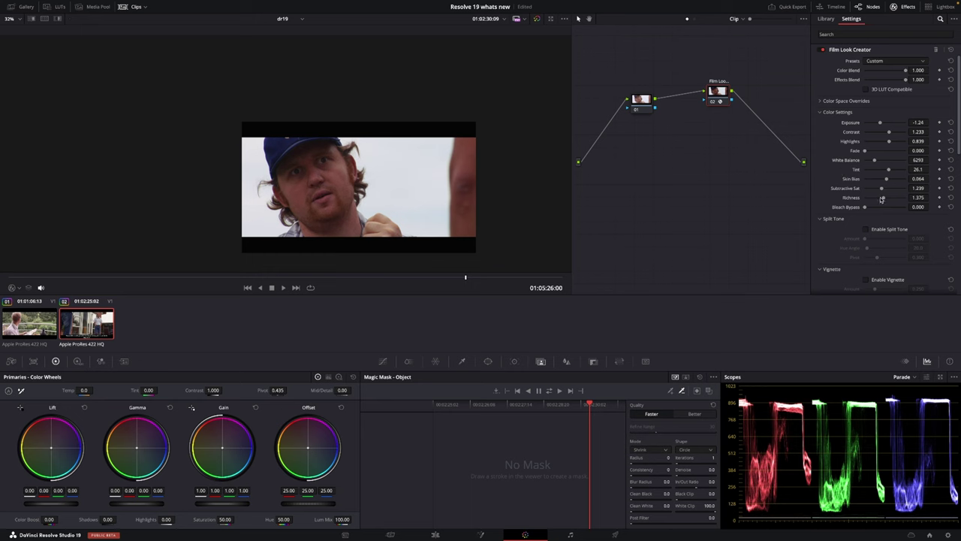
{"action": "left_click_drag", "start_coordinate": [883, 199], "coordinate": [886, 199]}
{"action": "left_click_drag", "start_coordinate": [865, 208], "coordinate": [884, 214]}
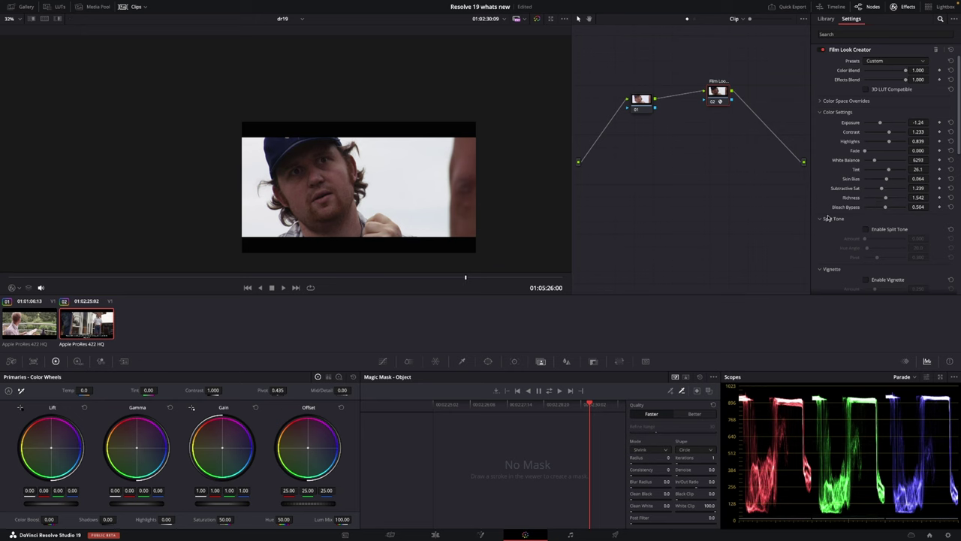
- Compare the grade bypassed and restored, then enable Split Tone at Amount 0.238
{"action": "left_click", "coordinate": [536, 19]}
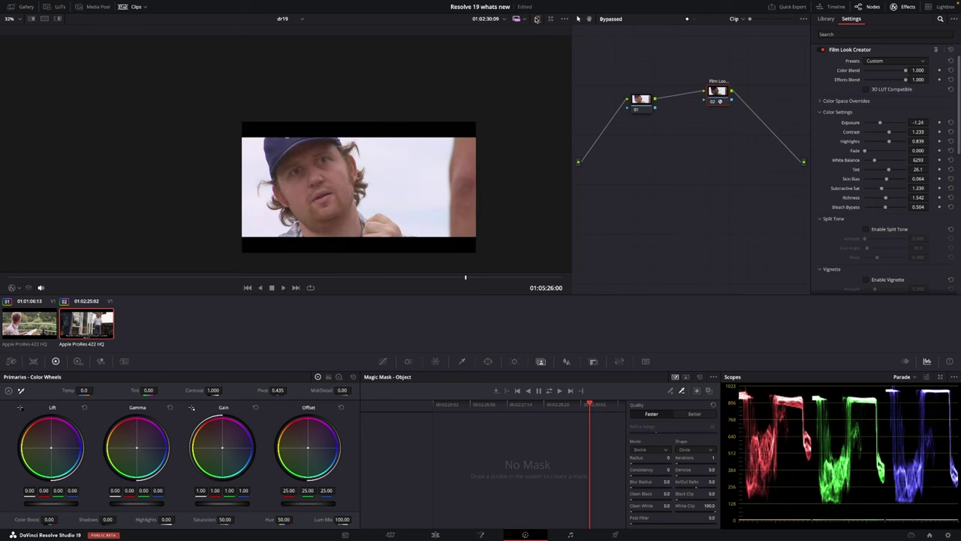
{"action": "left_click", "coordinate": [536, 18]}
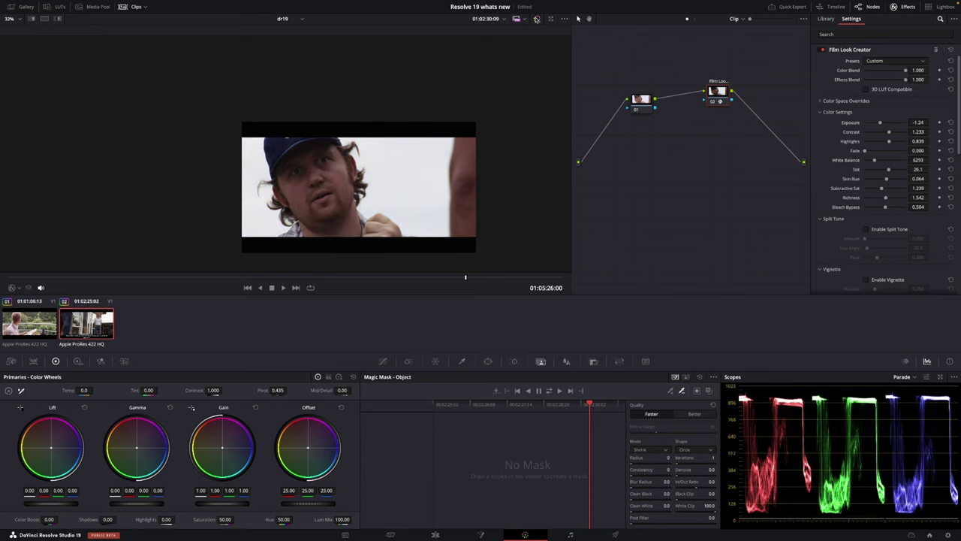
{"action": "left_click", "coordinate": [866, 229]}
{"action": "left_click_drag", "start_coordinate": [872, 239], "coordinate": [878, 250]}
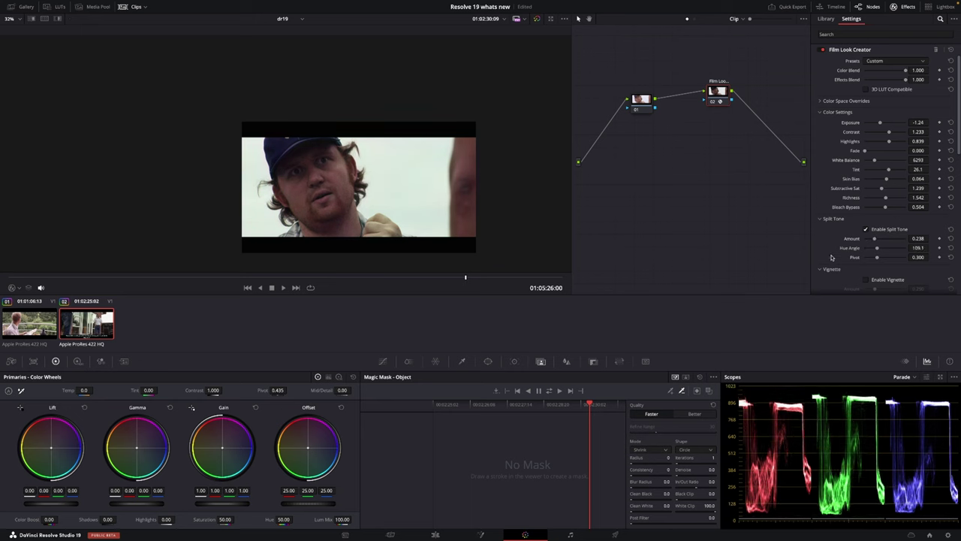
- Enable the vignette at Size 1.000 and Amount 0.257
{"action": "scroll", "coordinate": [828, 243], "scroll_direction": "down", "scroll_amount": 1}
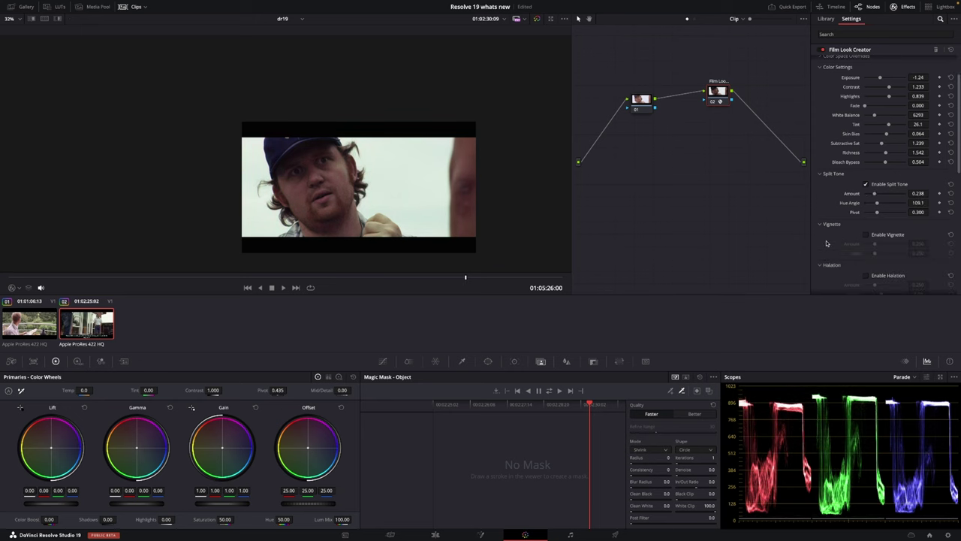
{"action": "left_click", "coordinate": [865, 235]}
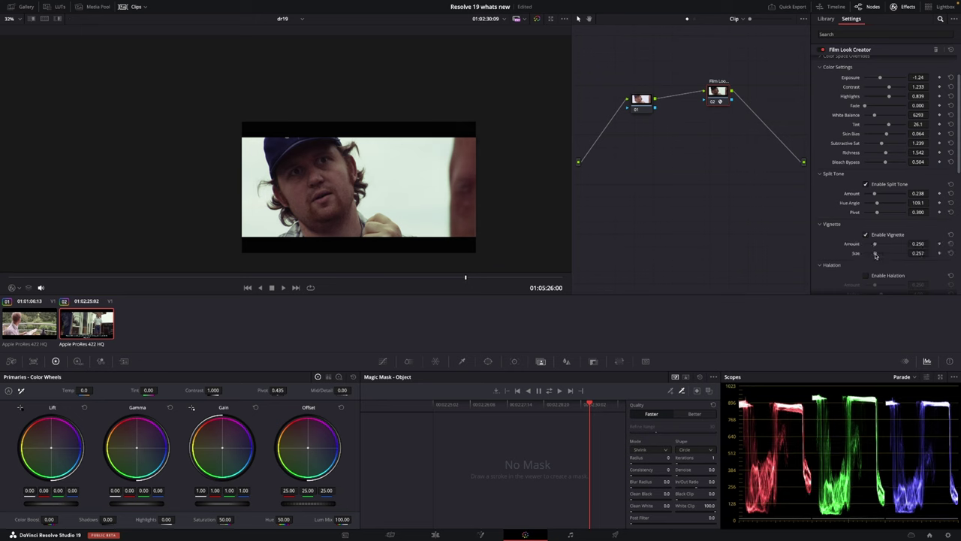
{"action": "left_click_drag", "start_coordinate": [875, 256], "coordinate": [918, 262]}
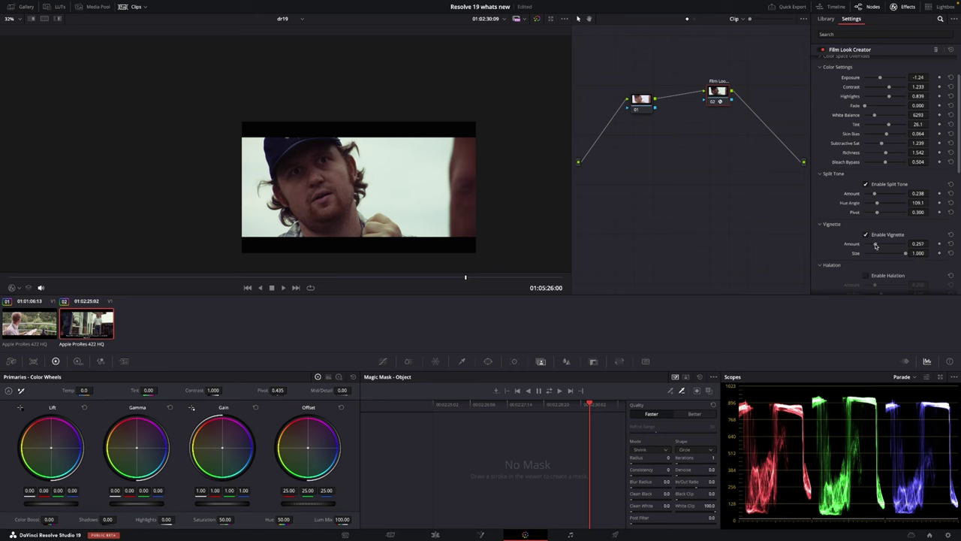
{"action": "mouse_move", "coordinate": [876, 245]}
{"action": "left_mouse_down"}
{"action": "mouse_move", "coordinate": [864, 248]}
{"action": "mouse_move", "coordinate": [875, 254]}
{"action": "left_mouse_up"}
- Try halation at maximum amount, then switch it back off
{"action": "scroll", "coordinate": [823, 246], "scroll_direction": "down", "scroll_amount": 2}
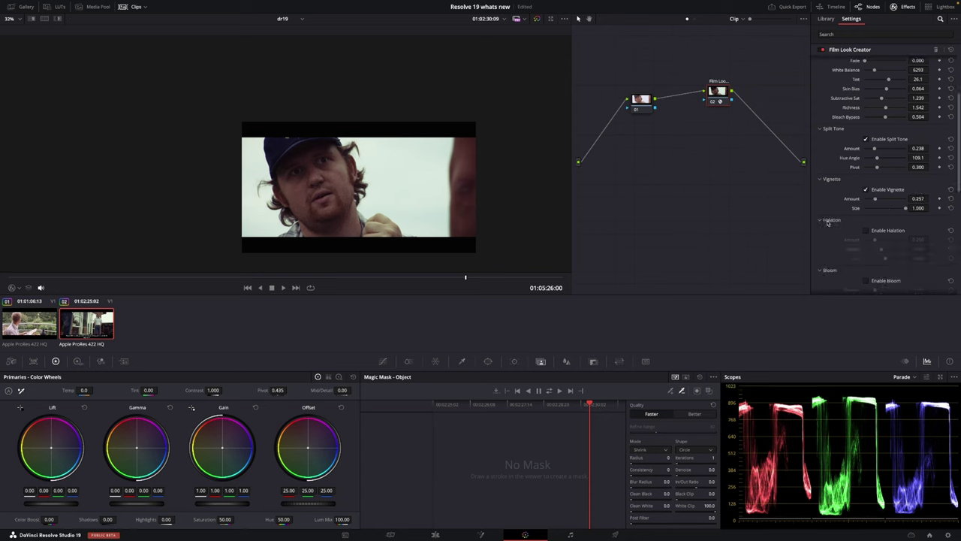
{"action": "left_click", "coordinate": [866, 231]}
{"action": "left_click_drag", "start_coordinate": [877, 240], "coordinate": [905, 239]}
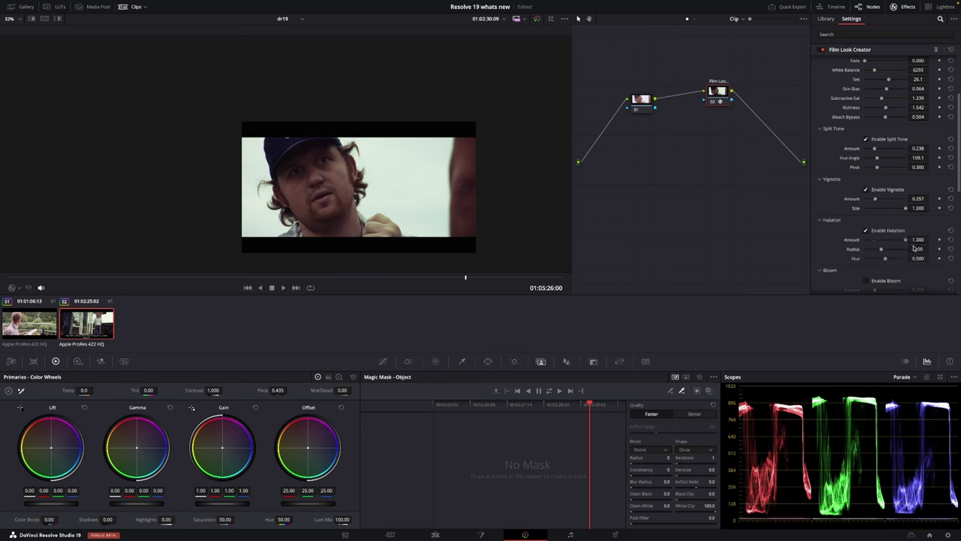
{"action": "left_click", "coordinate": [867, 231]}
- Enable Bloom with Amount 0.780 and Radius 32.3
{"action": "scroll", "coordinate": [855, 244], "scroll_direction": "down", "scroll_amount": 2}
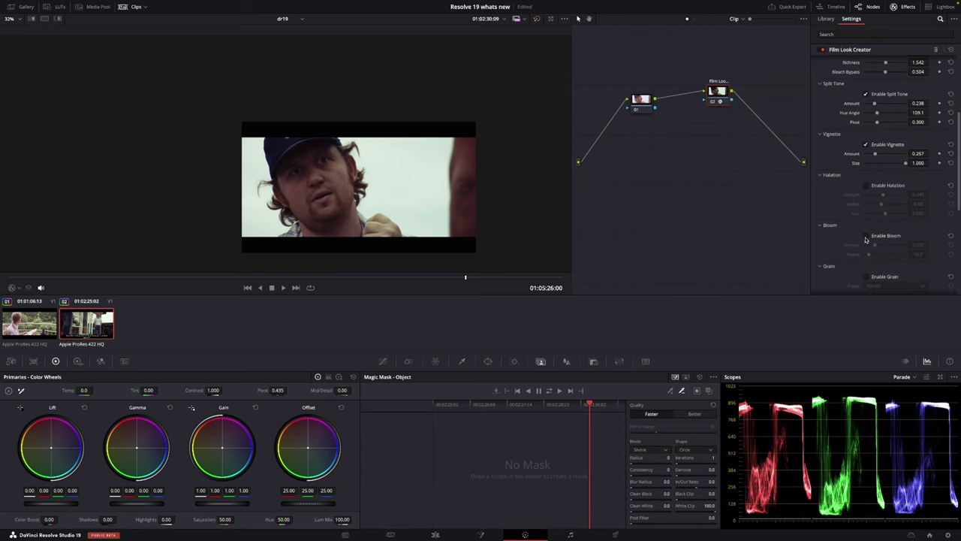
{"action": "left_click", "coordinate": [866, 236]}
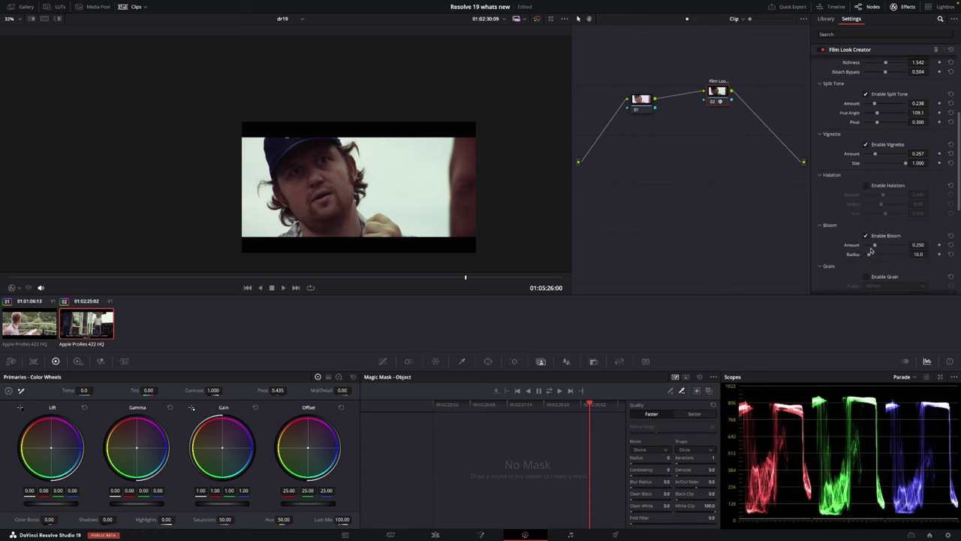
{"action": "left_click_drag", "start_coordinate": [875, 246], "coordinate": [897, 248]}
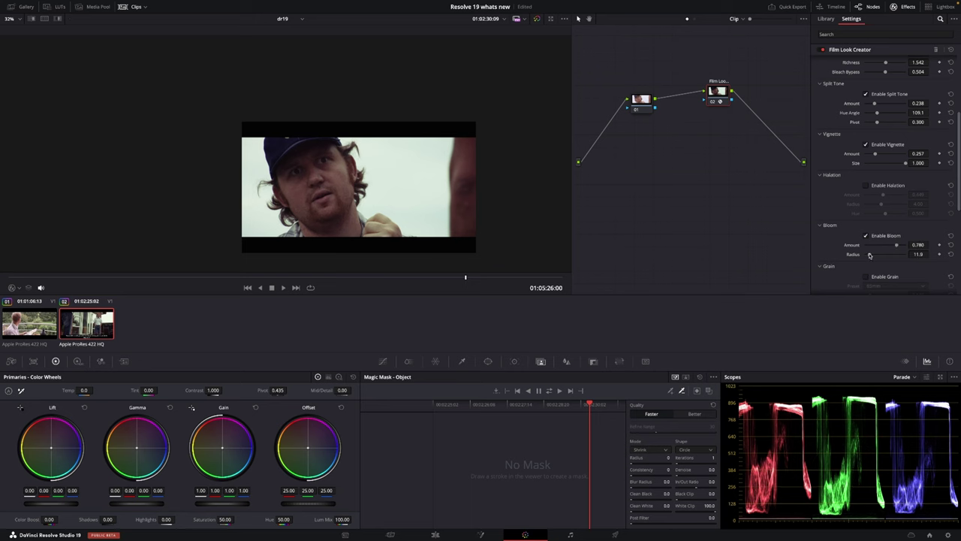
{"action": "left_click_drag", "start_coordinate": [870, 254], "coordinate": [878, 255]}
{"action": "scroll", "coordinate": [863, 235], "scroll_direction": "down", "scroll_amount": 1}
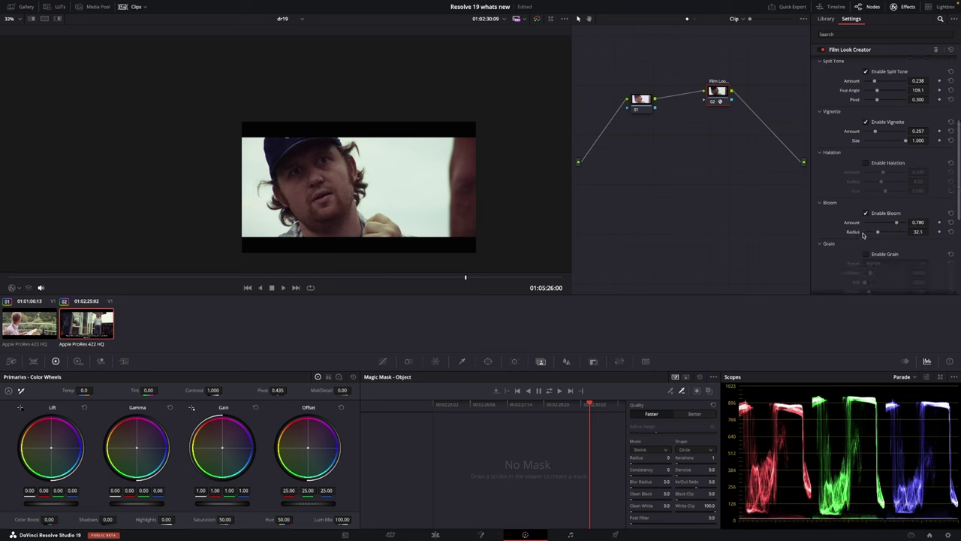
{"action": "scroll", "coordinate": [869, 234], "scroll_direction": "down", "scroll_amount": 3}
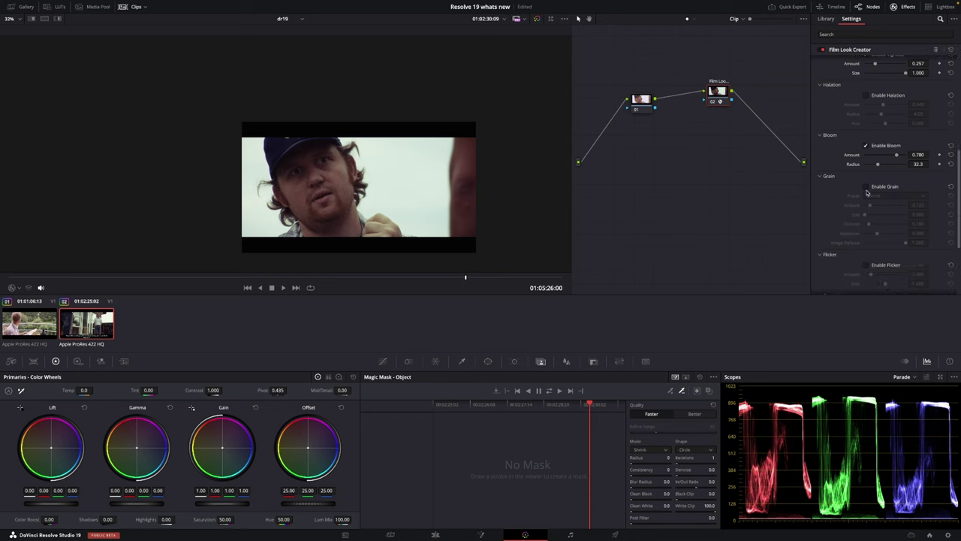
- Enable film grain with the 35mm preset, toggling it to compare
{"action": "left_click", "coordinate": [867, 188]}
{"action": "left_click", "coordinate": [883, 196]}
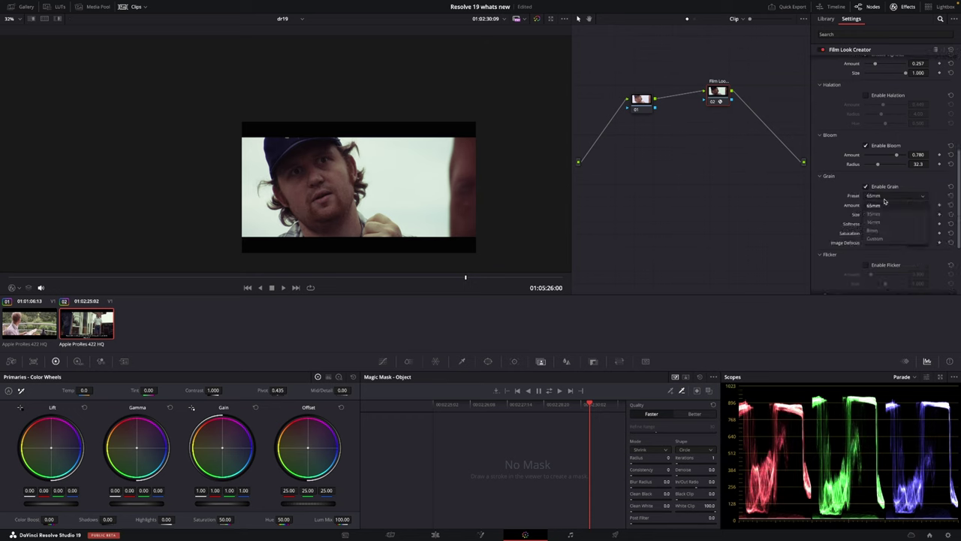
{"action": "left_click", "coordinate": [890, 215]}
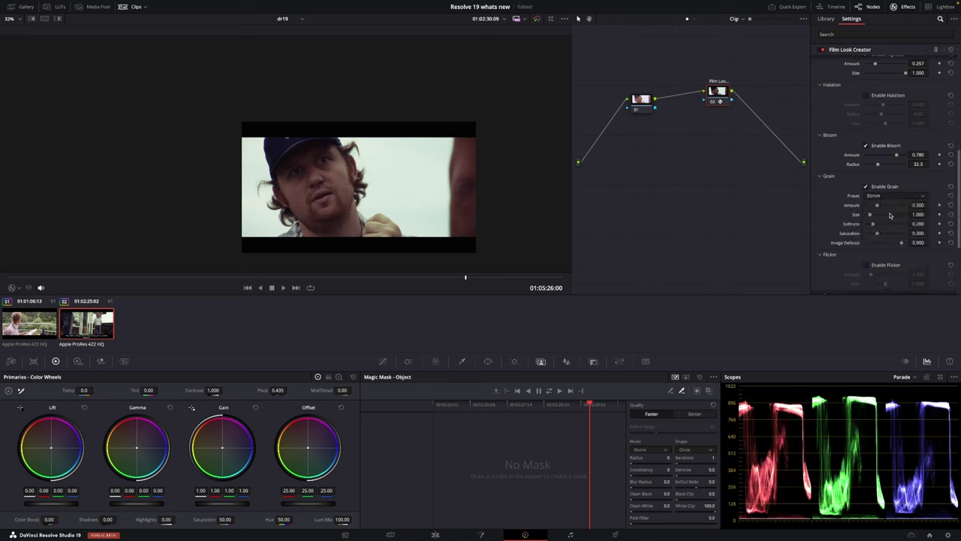
{"action": "scroll", "coordinate": [898, 211], "scroll_direction": "down", "scroll_amount": 1}
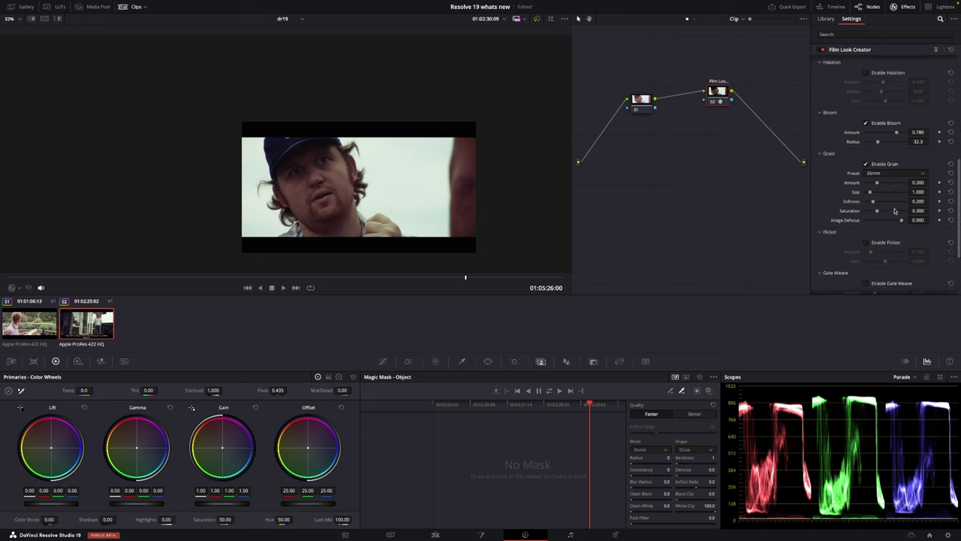
{"action": "scroll", "coordinate": [461, 173], "scroll_direction": "up", "scroll_amount": 3}
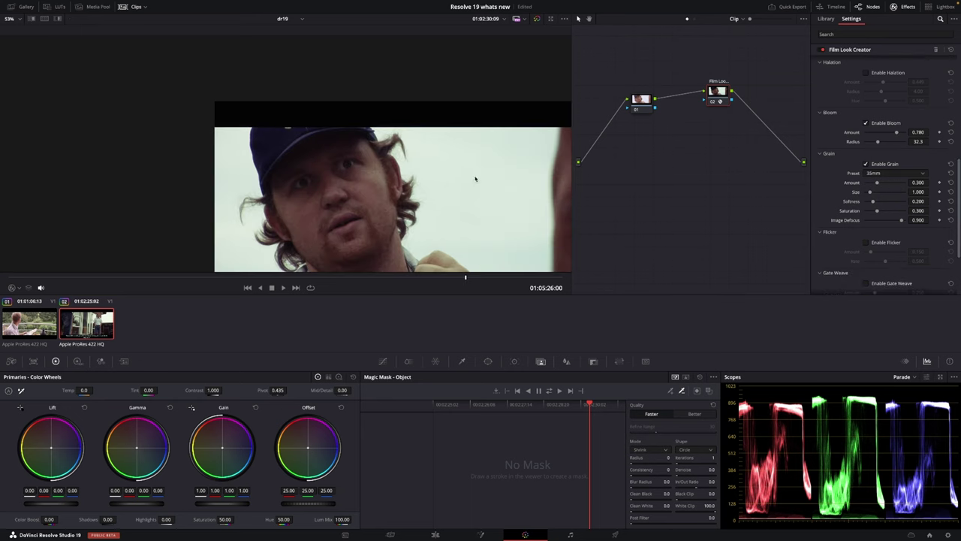
{"action": "scroll", "coordinate": [409, 120], "scroll_direction": "up", "scroll_amount": 1}
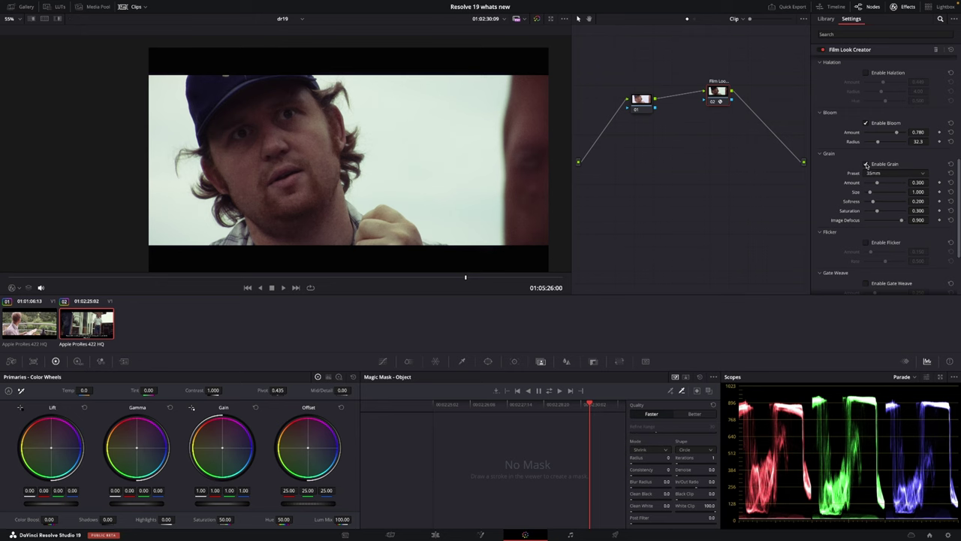
{"action": "left_click", "coordinate": [867, 164]}
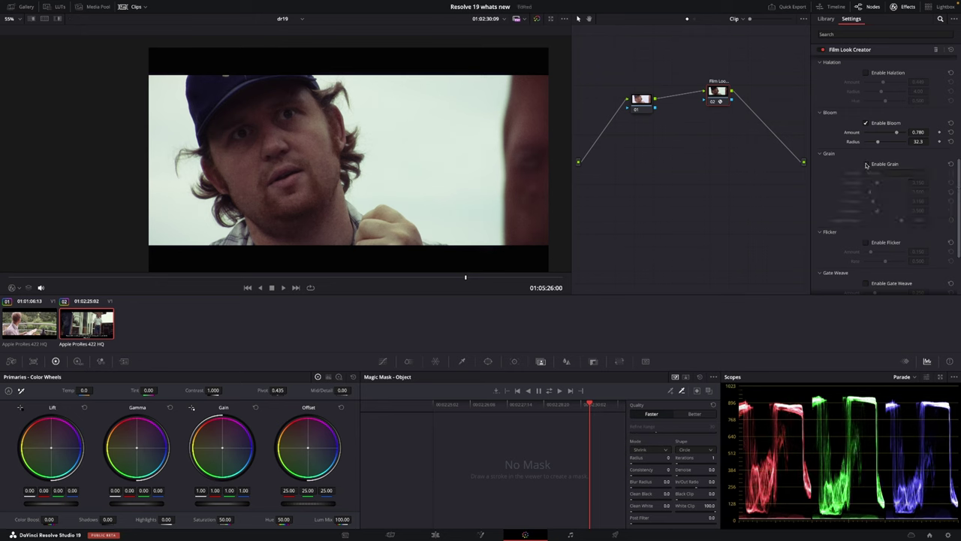
{"action": "left_click", "coordinate": [866, 164]}
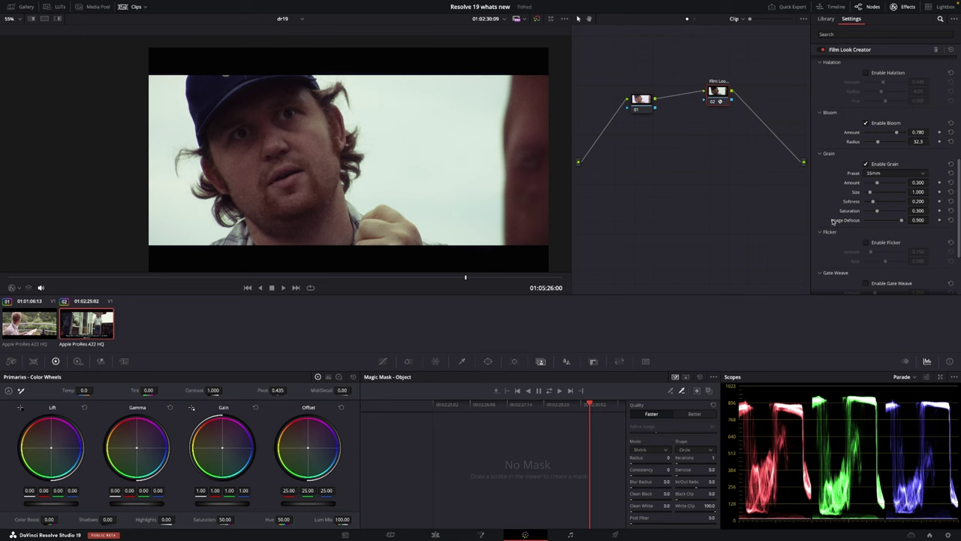
- Preview the clip with flicker enabled, then turn flicker back off
{"action": "left_click", "coordinate": [868, 243]}
{"action": "left_click_drag", "start_coordinate": [467, 279], "coordinate": [466, 279]}
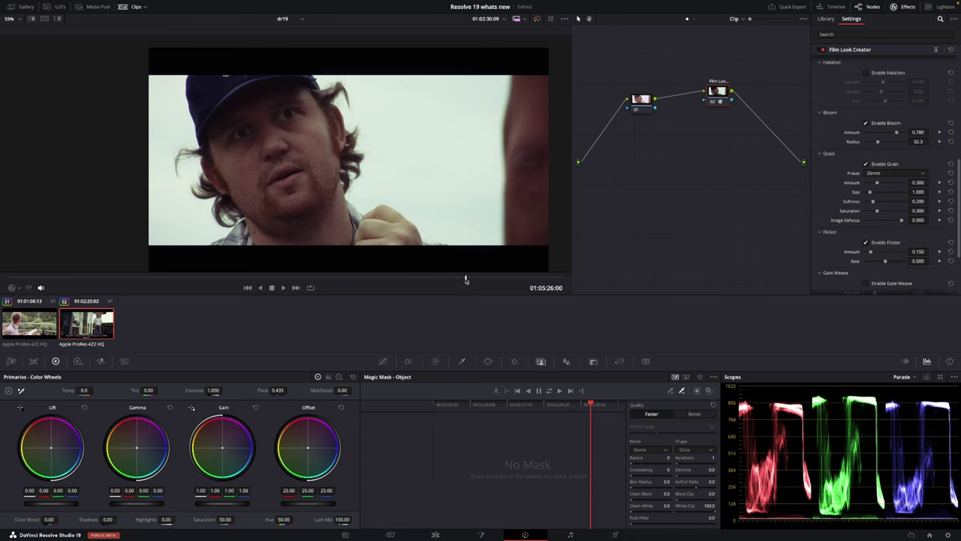
{"action": "left_click", "coordinate": [868, 243]}
{"action": "scroll", "coordinate": [873, 245], "scroll_direction": "down", "scroll_amount": 2}
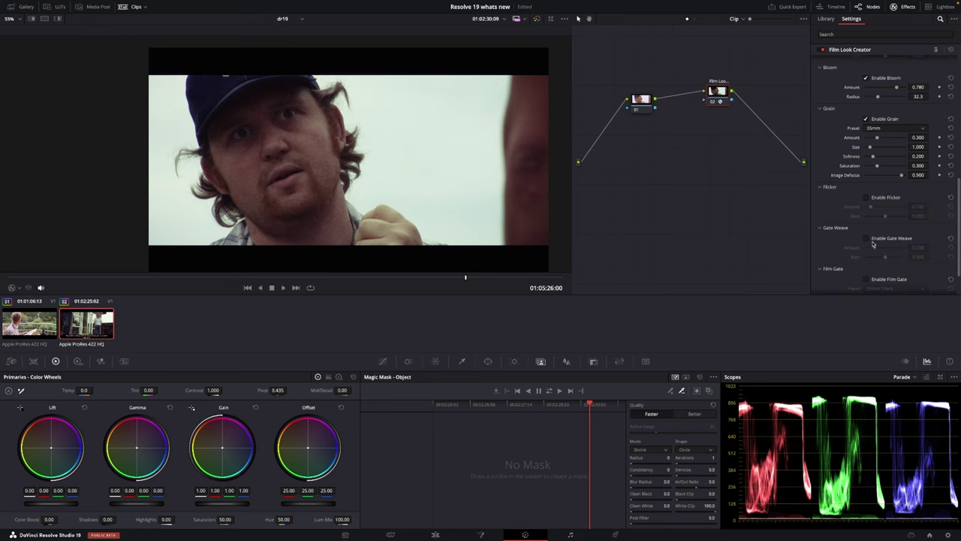
{"action": "scroll", "coordinate": [853, 250], "scroll_direction": "down", "scroll_amount": 2}
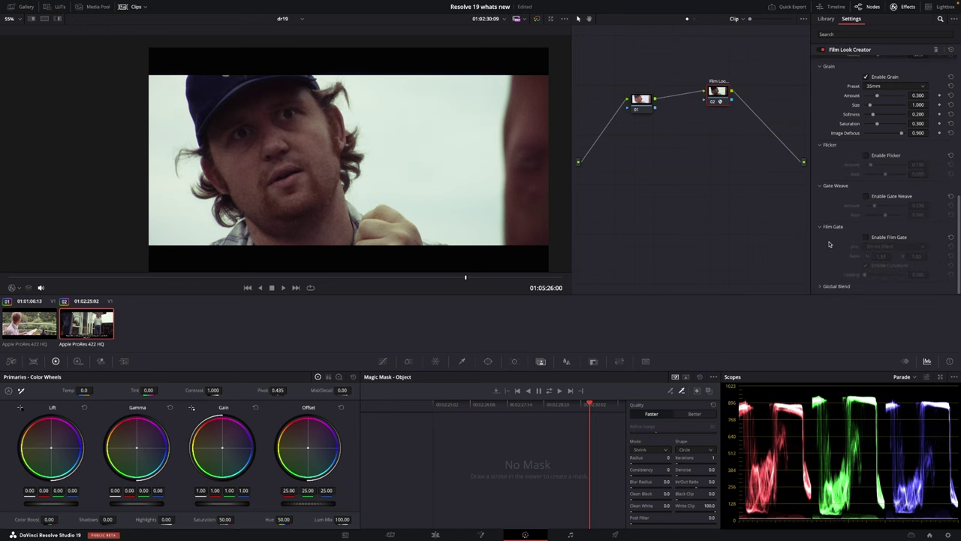
- Turn on the film gate and preview the 35mm Academy, 35mm VistaVision and 2.4:1 gate presets
{"action": "left_click", "coordinate": [866, 238]}
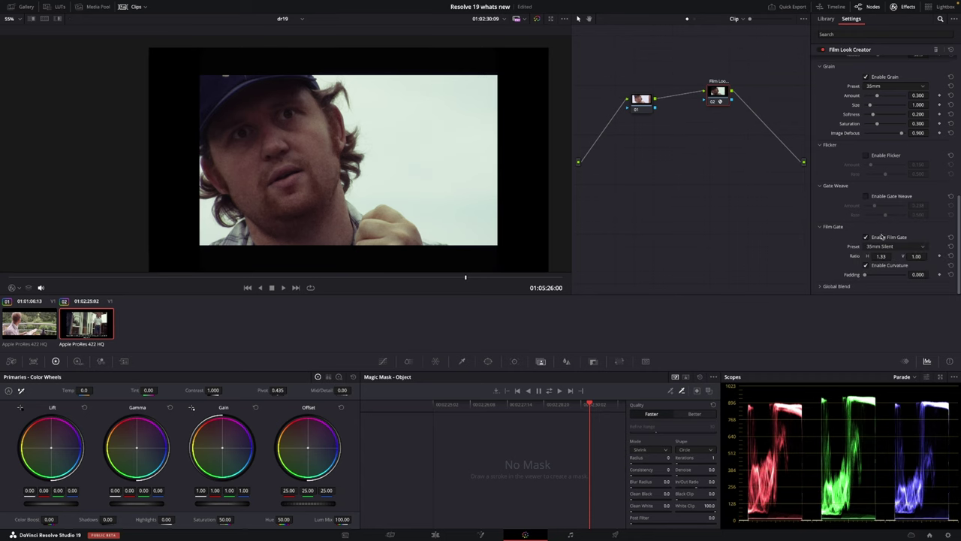
{"action": "left_click", "coordinate": [905, 247]}
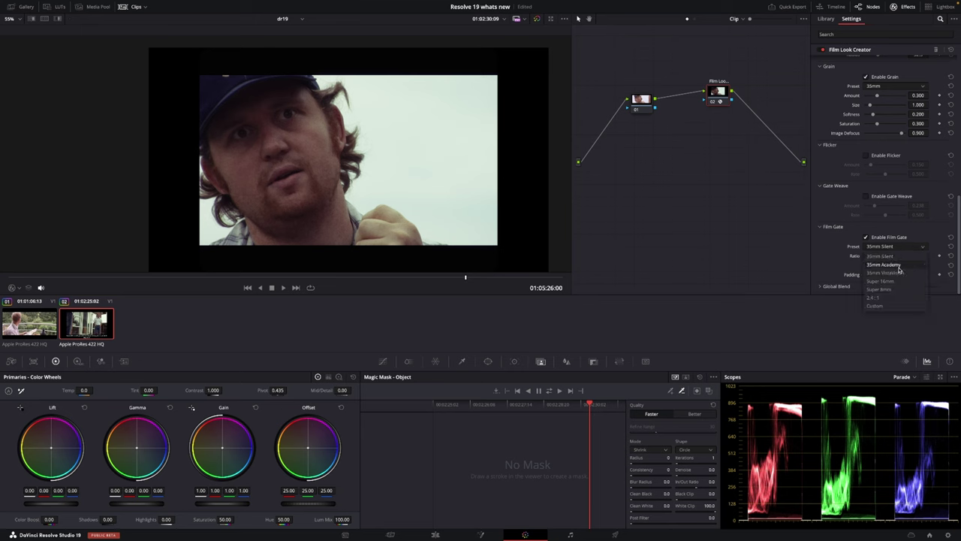
{"action": "left_click", "coordinate": [899, 265]}
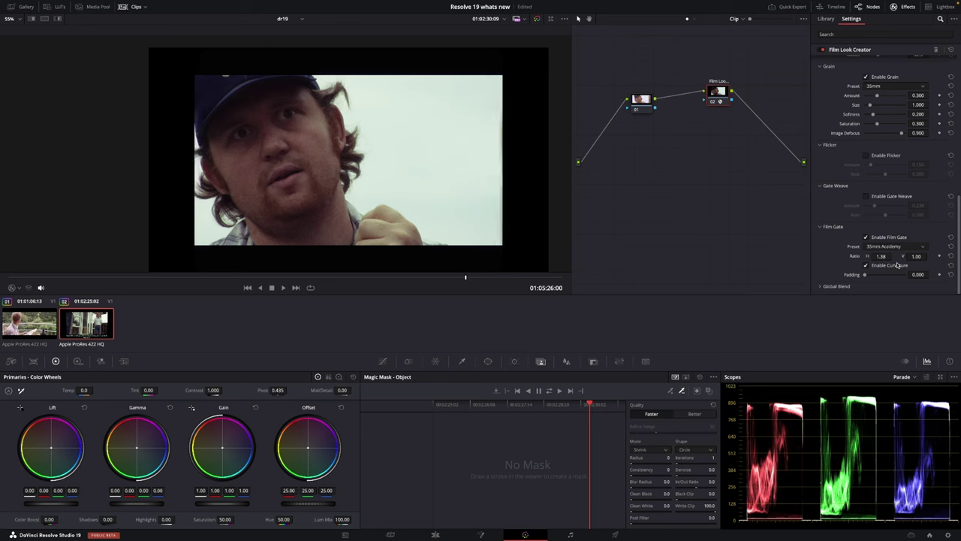
{"action": "left_click", "coordinate": [900, 248]}
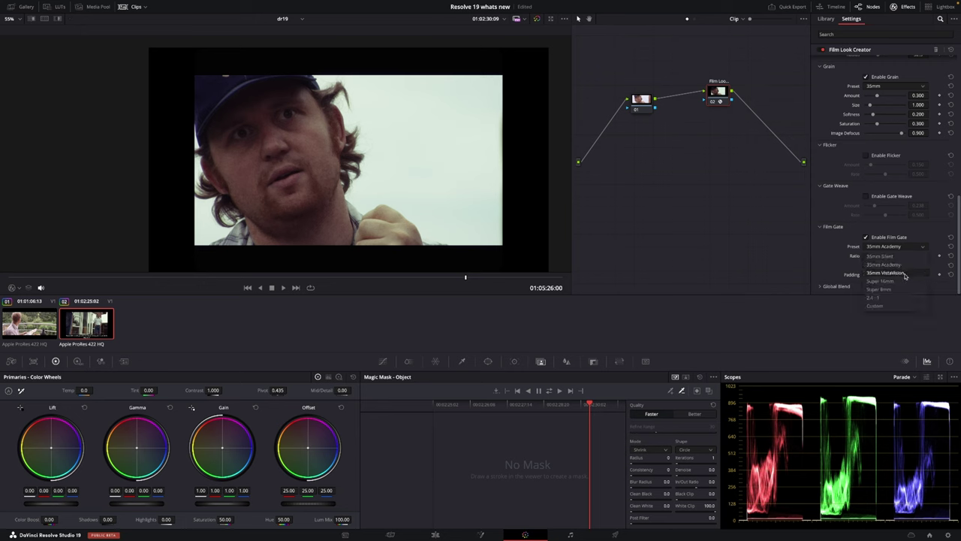
{"action": "left_click", "coordinate": [904, 273]}
{"action": "left_click", "coordinate": [898, 248]}
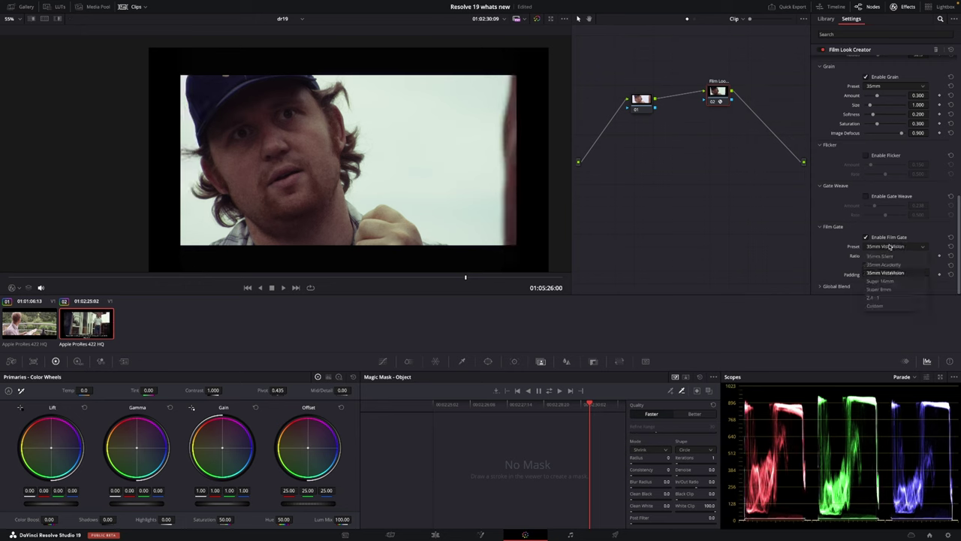
{"action": "left_click", "coordinate": [893, 298]}
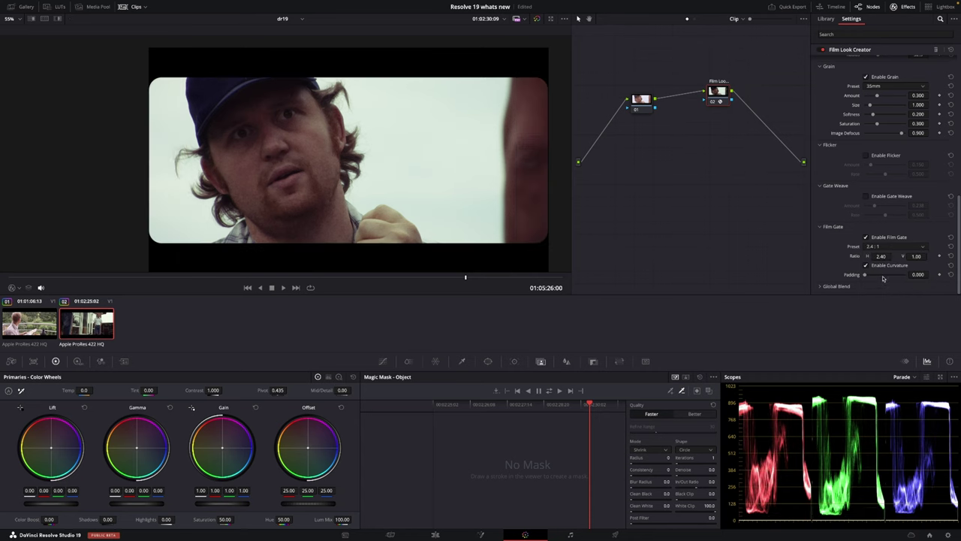
- Switch the film gate to Custom and widen its horizontal ratio to about 3.09 by 1.32
{"action": "left_click", "coordinate": [889, 249]}
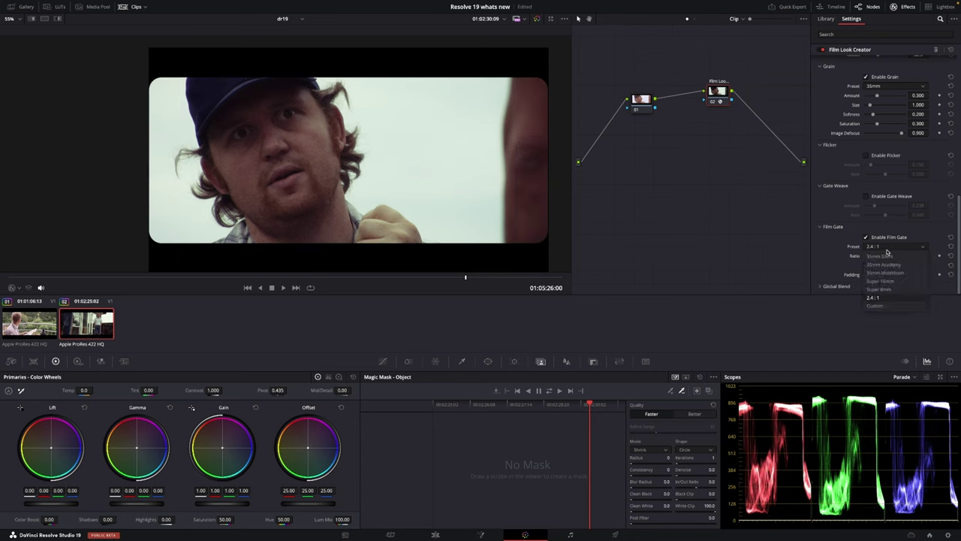
{"action": "left_click", "coordinate": [887, 305]}
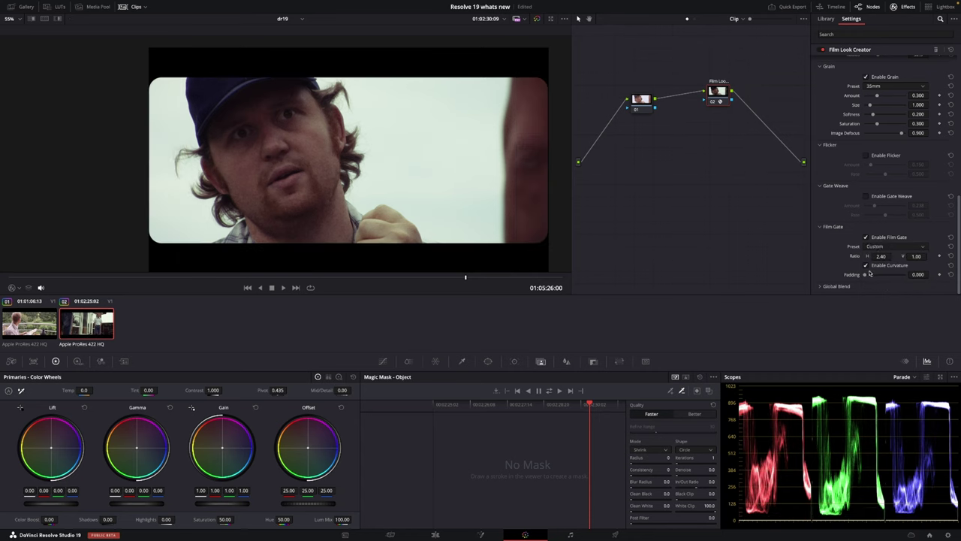
{"action": "left_click_drag", "start_coordinate": [890, 256], "coordinate": [920, 256]}
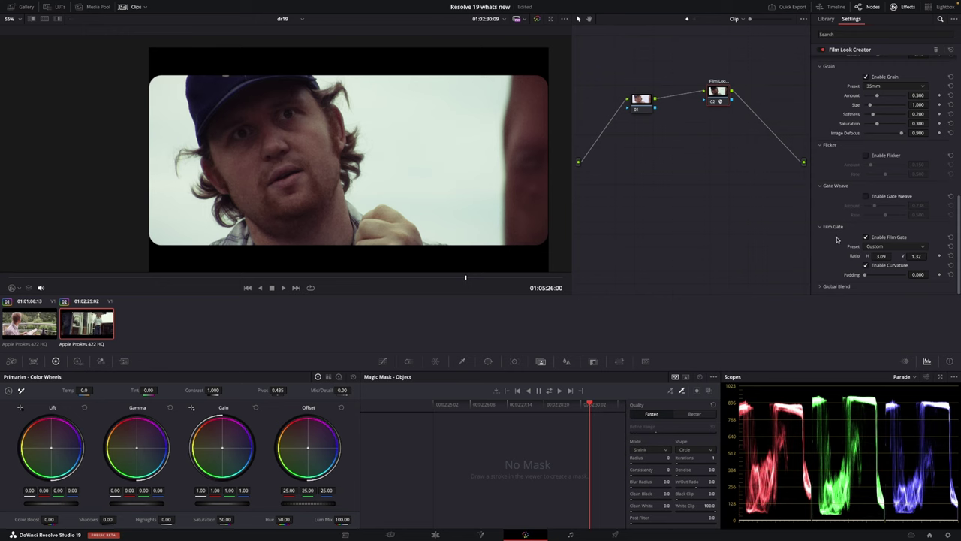
{"action": "scroll", "coordinate": [831, 206], "scroll_direction": "up", "scroll_amount": 10}
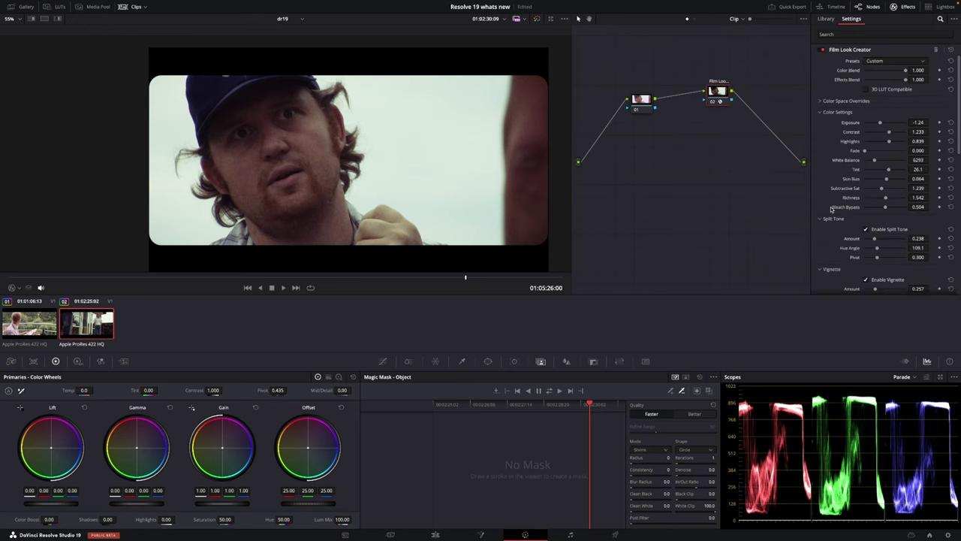
- Bypass the grade to compare the film look with the ungraded image, then restore it
{"action": "left_click", "coordinate": [537, 19]}
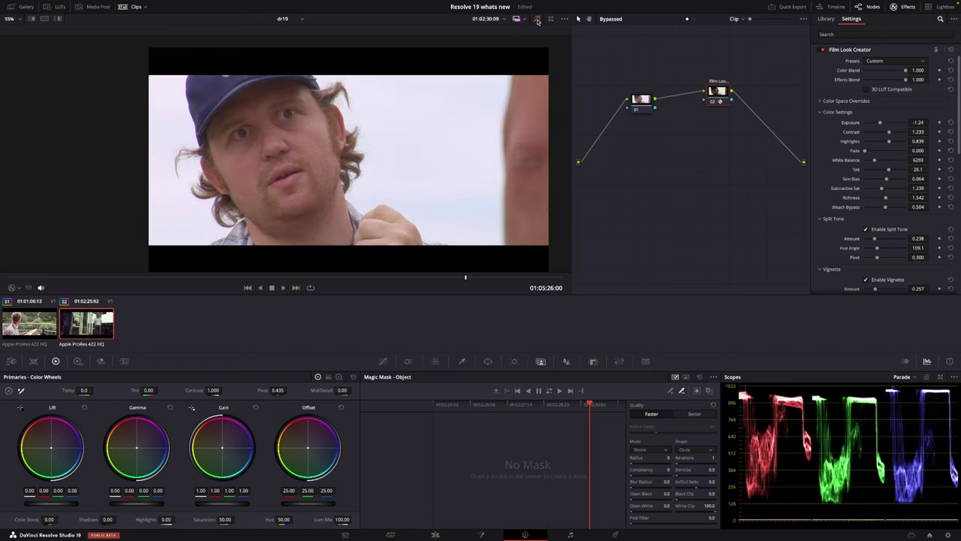
{"action": "left_click", "coordinate": [537, 20]}
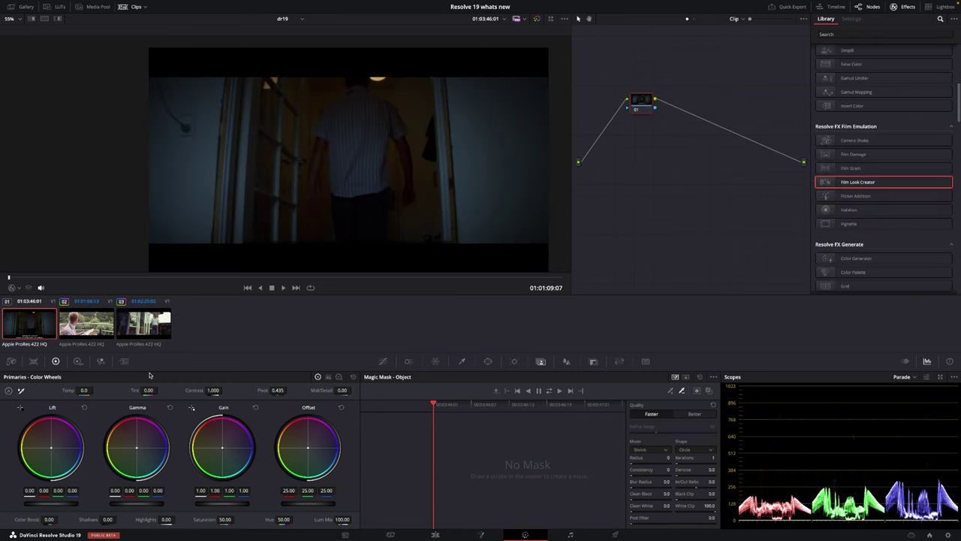
- Set the hallway clip's spatial noise reduction to UltraNR and analyze its noise profile (Luma 2.2, Chroma 1.7)
{"action": "left_click", "coordinate": [124, 362]}
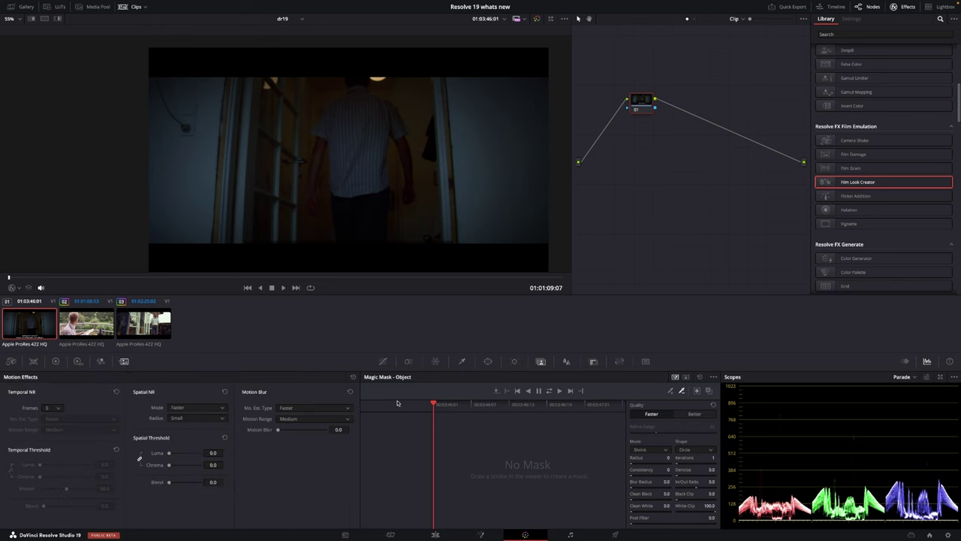
{"action": "key", "text": "space"}
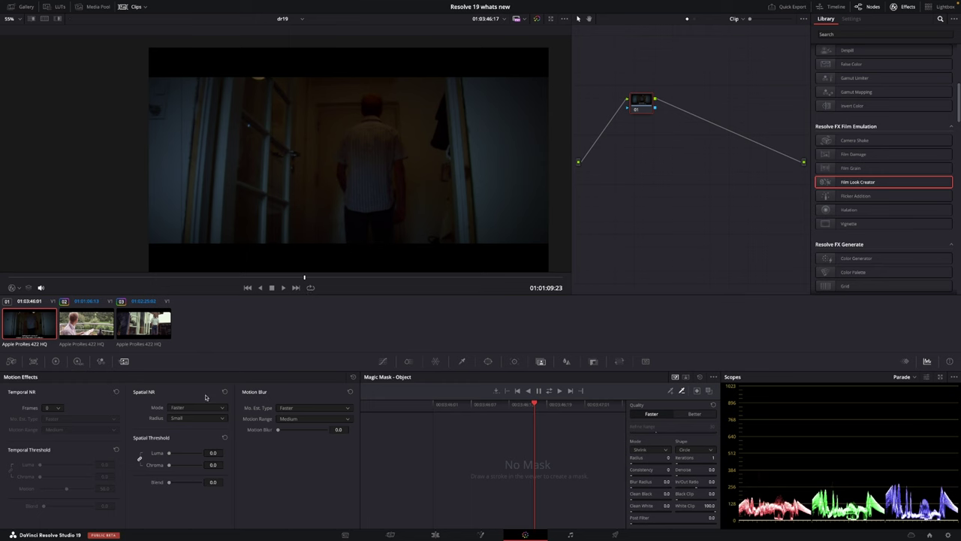
{"action": "left_click", "coordinate": [206, 408]}
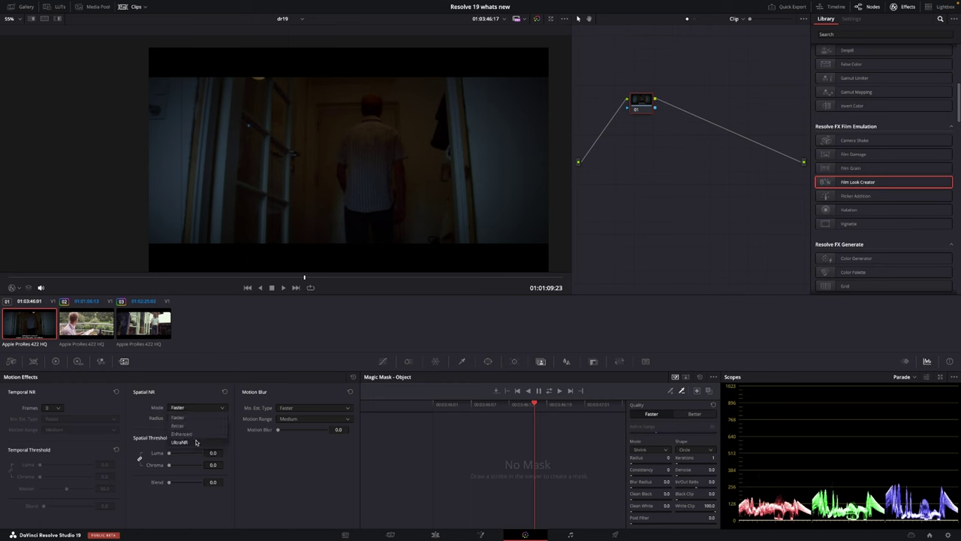
{"action": "left_click", "coordinate": [200, 443]}
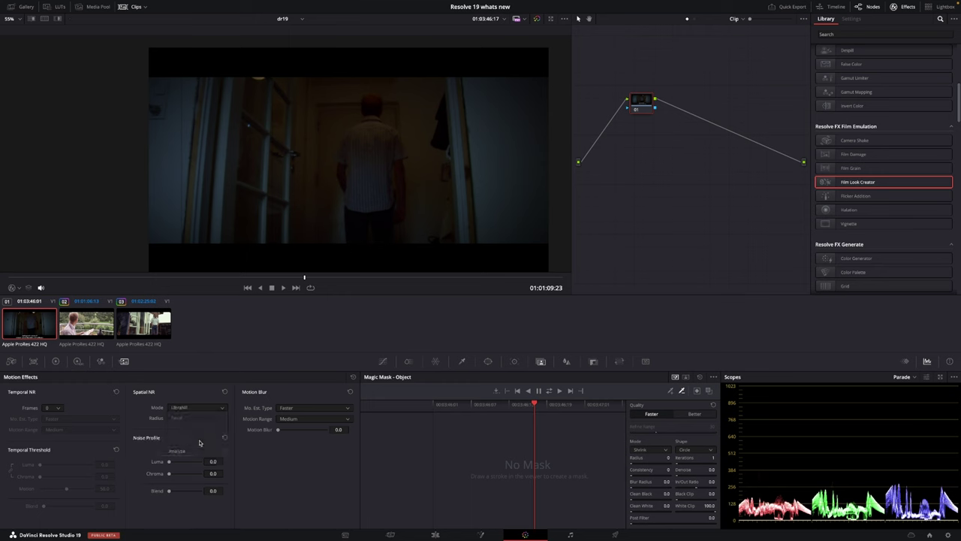
{"action": "left_click", "coordinate": [177, 451]}
- Draw and shrink a noise sampling region in the frame, then re-analyze the noise from it
{"action": "scroll", "coordinate": [218, 193], "scroll_direction": "up", "scroll_amount": 1}
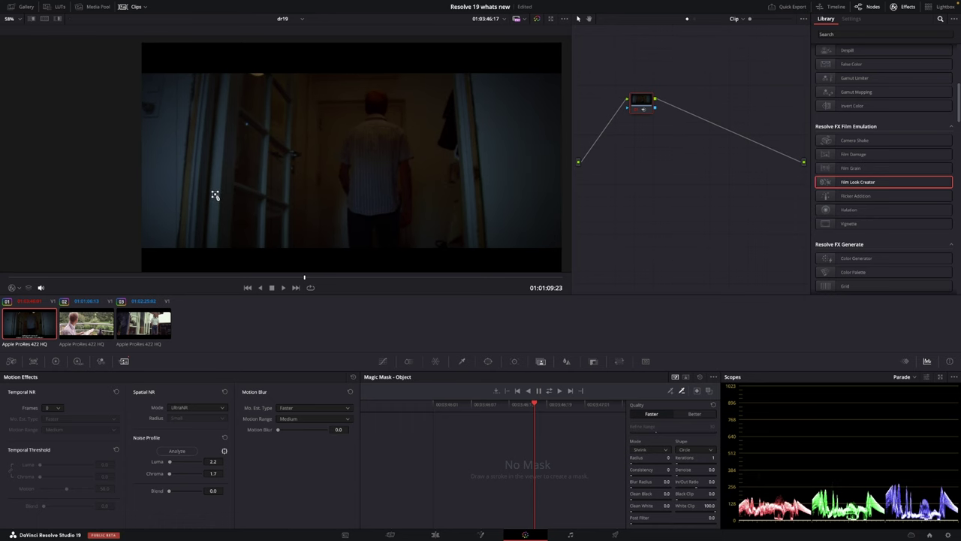
{"action": "left_click_drag", "start_coordinate": [216, 194], "coordinate": [351, 144]}
{"action": "left_click_drag", "start_coordinate": [347, 117], "coordinate": [337, 126]}
{"action": "left_click", "coordinate": [189, 453]}
- Compare the denoised hallway clip against the original noisy image, then zoom back out
{"action": "scroll", "coordinate": [340, 195], "scroll_direction": "up", "scroll_amount": 3}
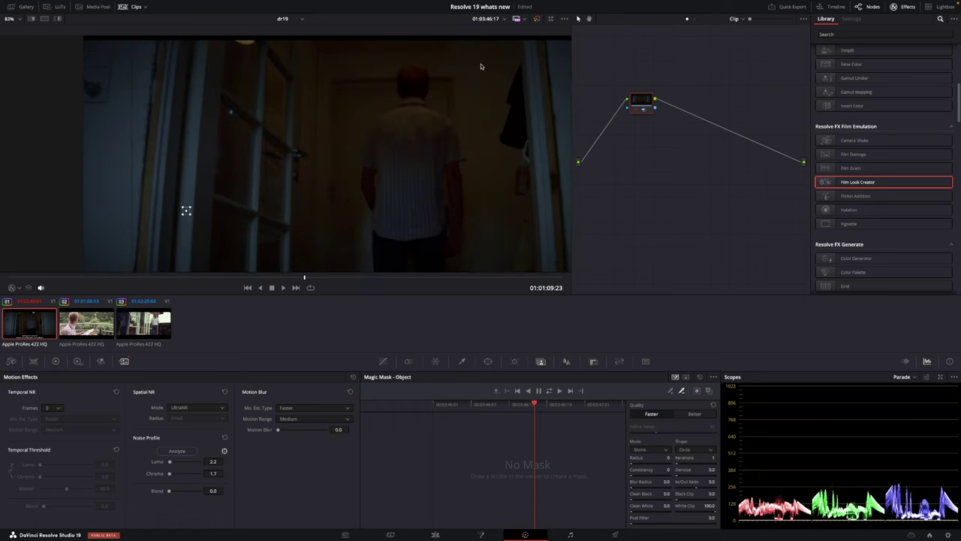
{"action": "left_click", "coordinate": [537, 19]}
{"action": "scroll", "coordinate": [370, 154], "scroll_direction": "up", "scroll_amount": 4}
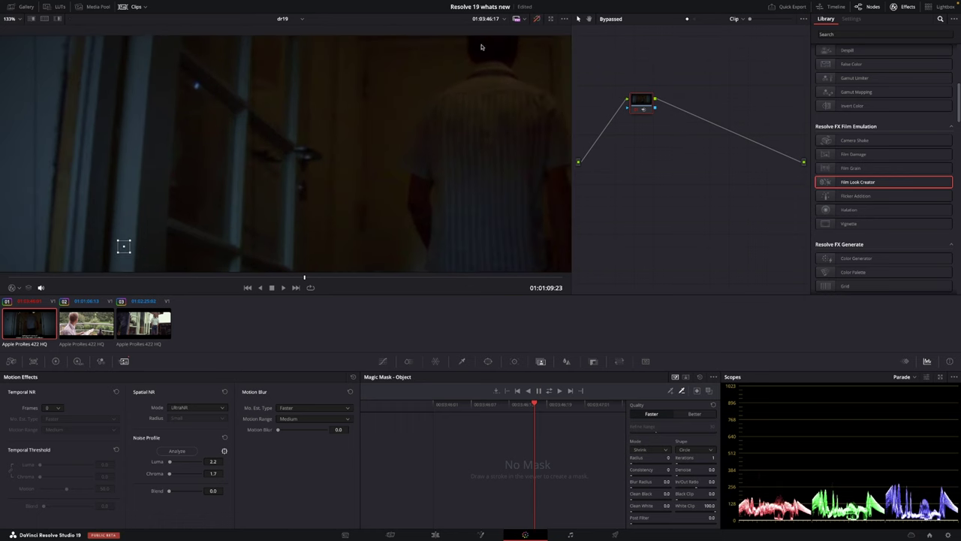
{"action": "left_click", "coordinate": [537, 19]}
{"action": "scroll", "coordinate": [411, 136], "scroll_direction": "down", "scroll_amount": 2}
{"action": "scroll", "coordinate": [410, 138], "scroll_direction": "down", "scroll_amount": 2}
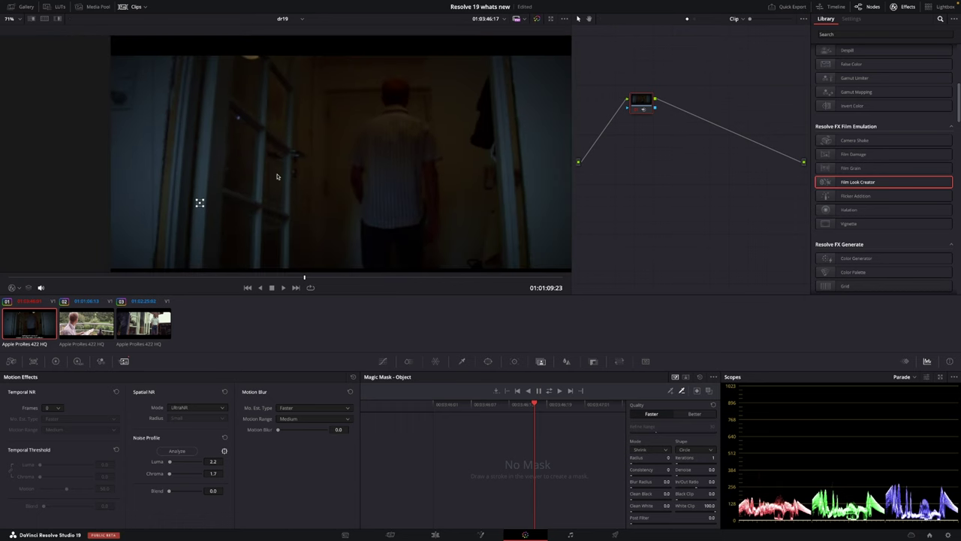
{"action": "scroll", "coordinate": [353, 180], "scroll_direction": "down", "scroll_amount": 1}
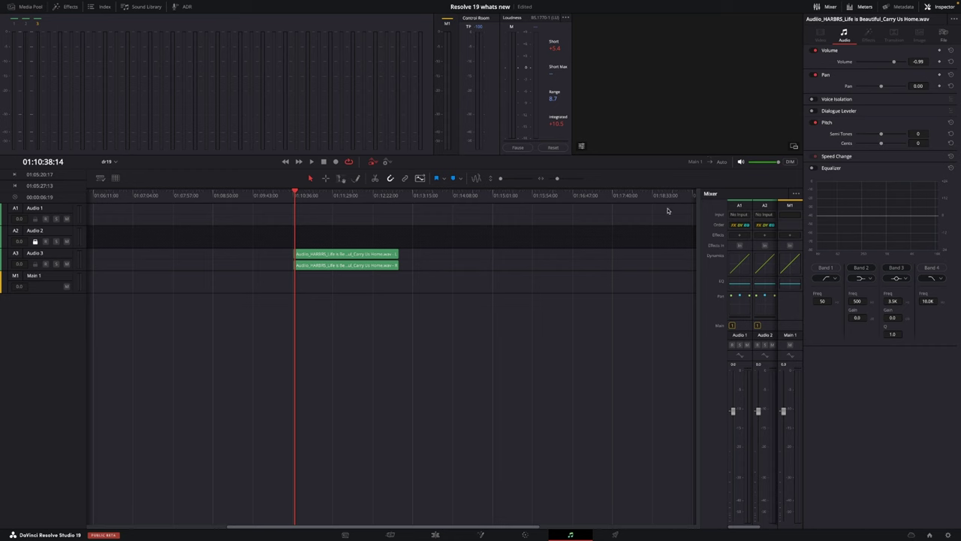
- Select the Audio 3 track header so the Inspector lists Voice Isolation, Music Remixer and Ducker
{"action": "left_click", "coordinate": [372, 258]}
{"action": "left_click", "coordinate": [509, 284]}
{"action": "left_click", "coordinate": [60, 256]}
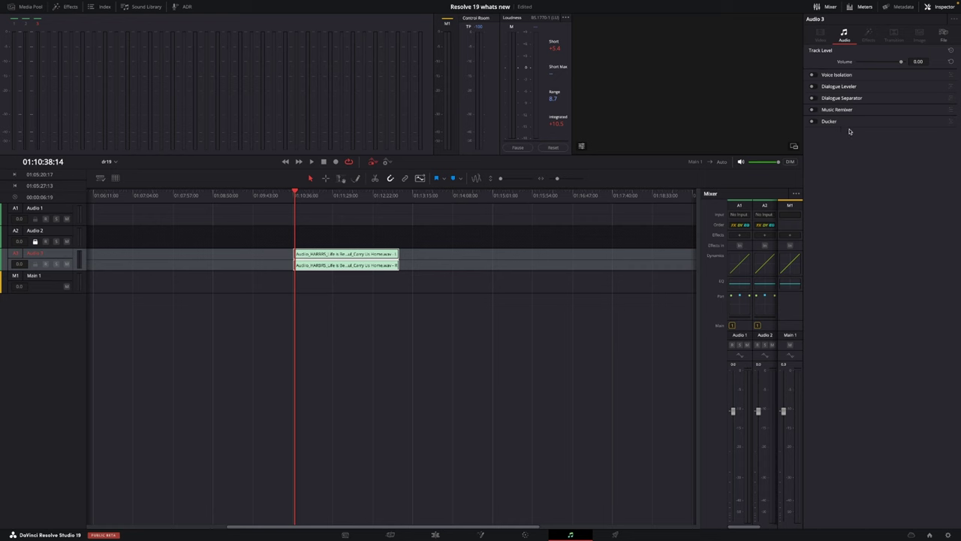
- Enable Music Remixer on Audio 3 and briefly play the song
{"action": "left_click", "coordinate": [814, 110]}
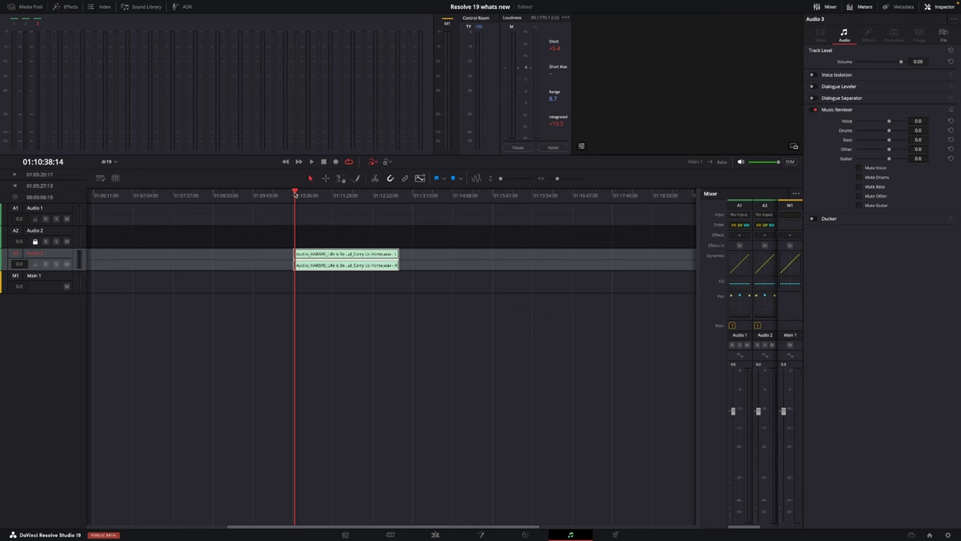
{"action": "key", "text": "space"}
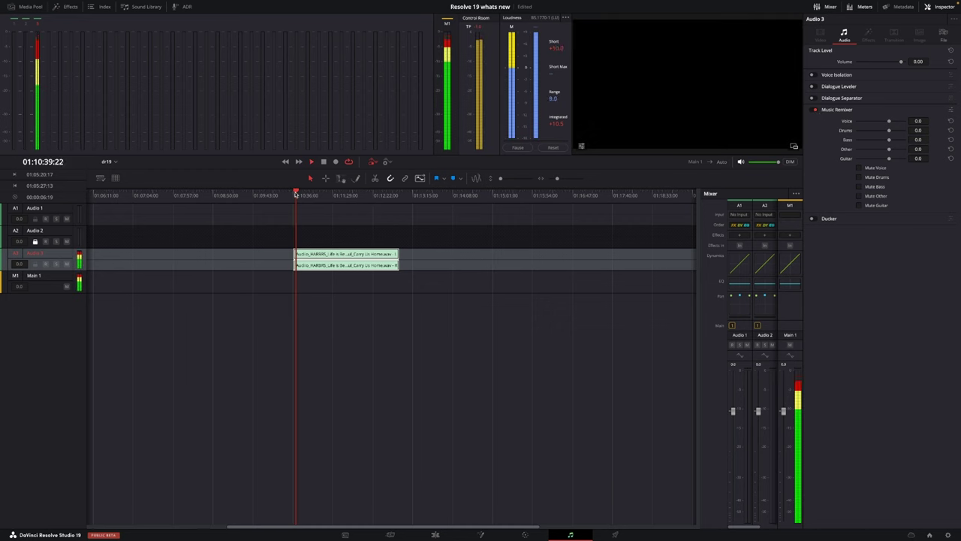
{"action": "key", "text": "space"}
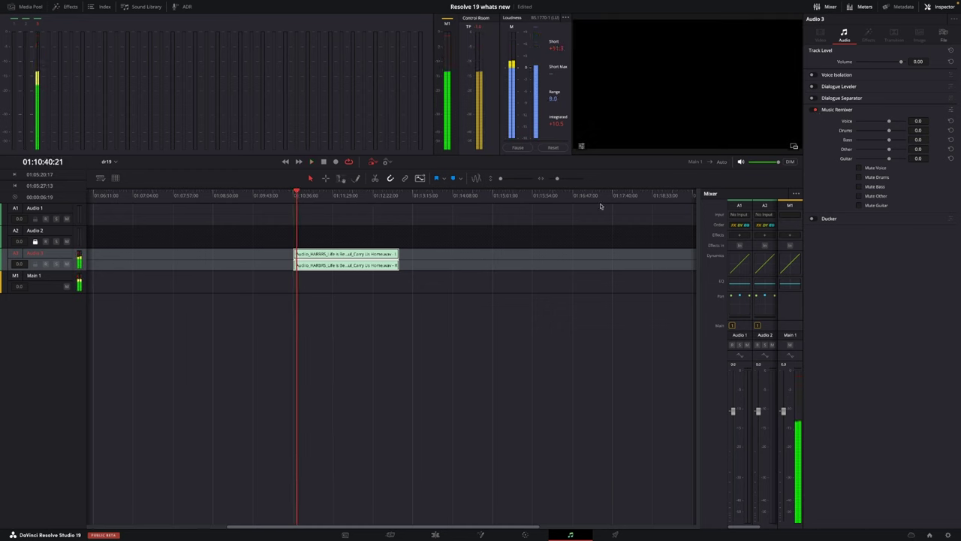
- Mute the Voice stem, replay from earlier, and compare with vocals back on before muting again
{"action": "left_click", "coordinate": [860, 167]}
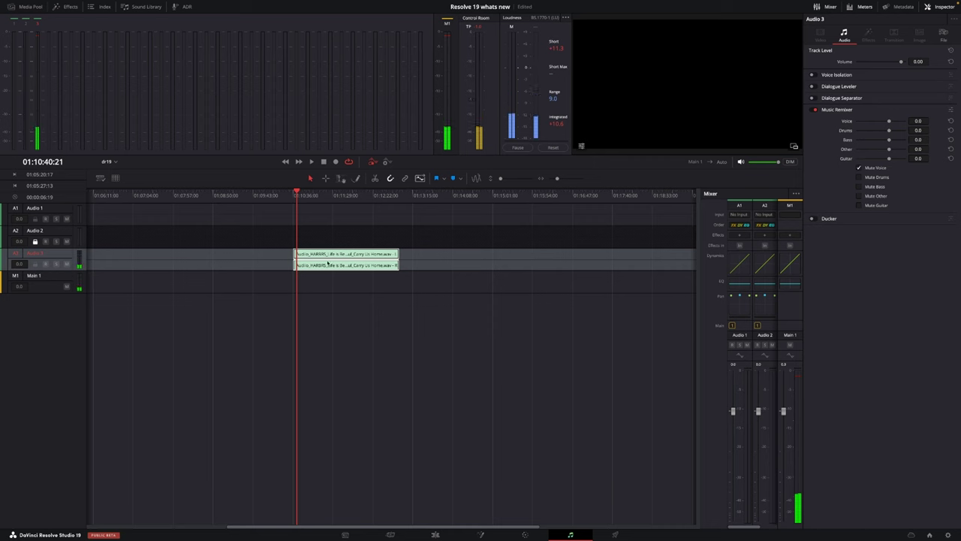
{"action": "left_click", "coordinate": [294, 194]}
{"action": "key", "text": "space"}
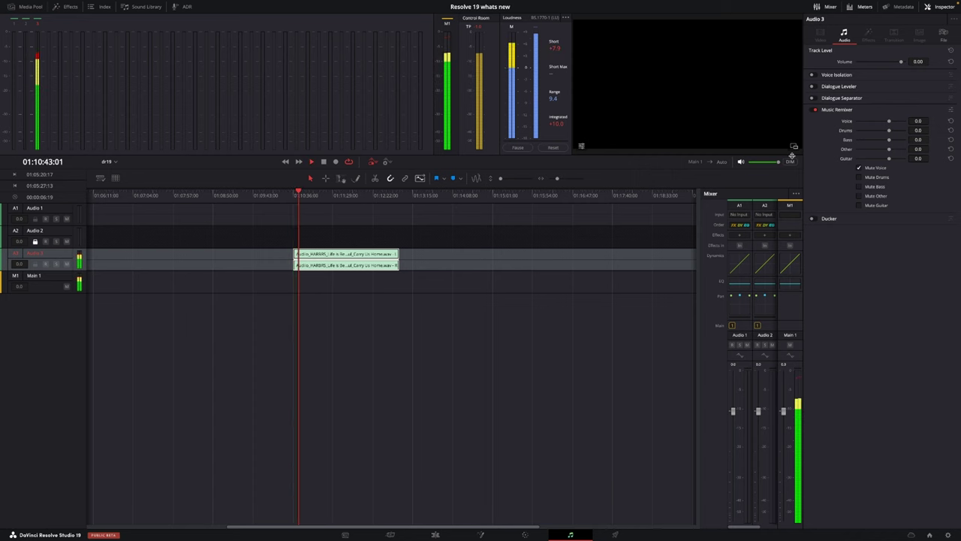
{"action": "left_click", "coordinate": [860, 168]}
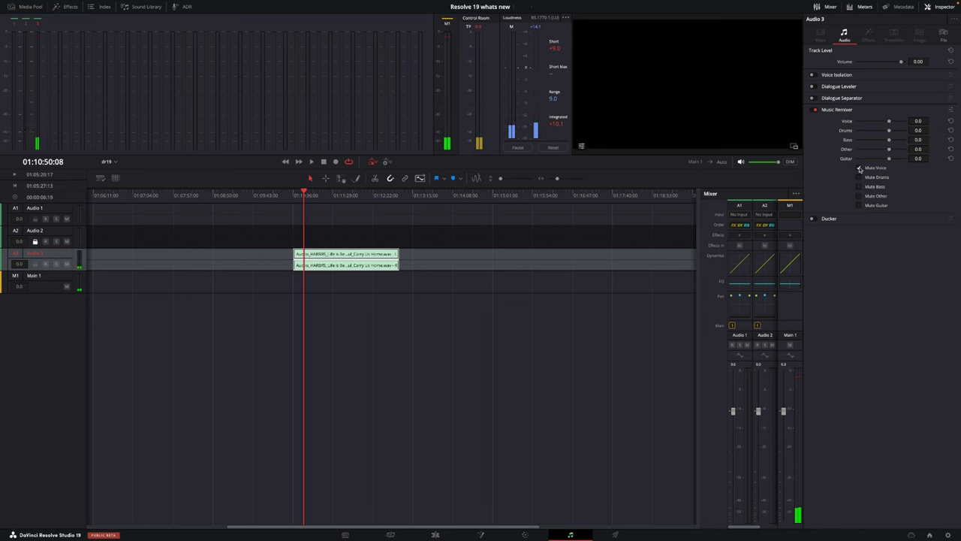
{"action": "left_click", "coordinate": [861, 168]}
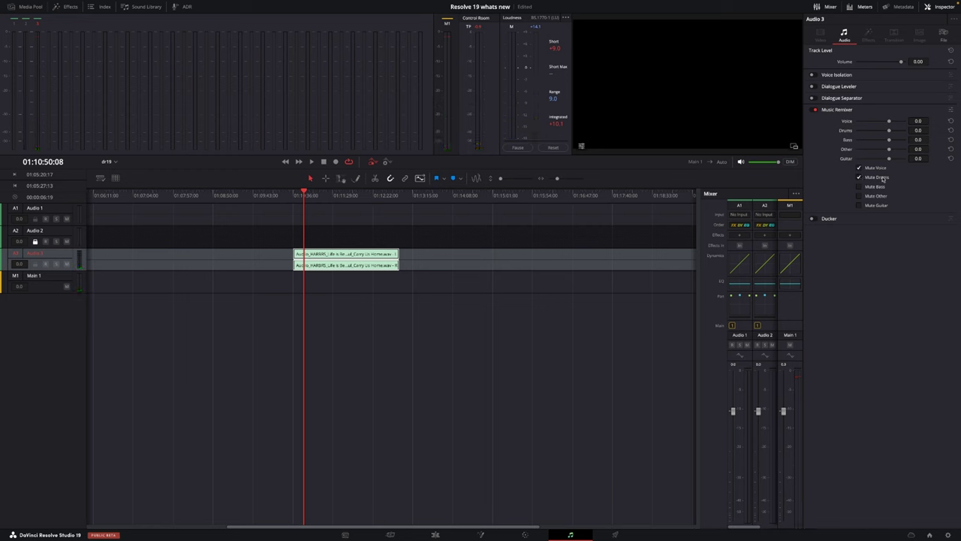
- Mute the Other stem and unmute Voice, then replay the passage to hear the vocals alone
{"action": "left_click", "coordinate": [860, 196]}
{"action": "left_click", "coordinate": [860, 168]}
{"action": "left_click_drag", "start_coordinate": [305, 195], "coordinate": [294, 195]}
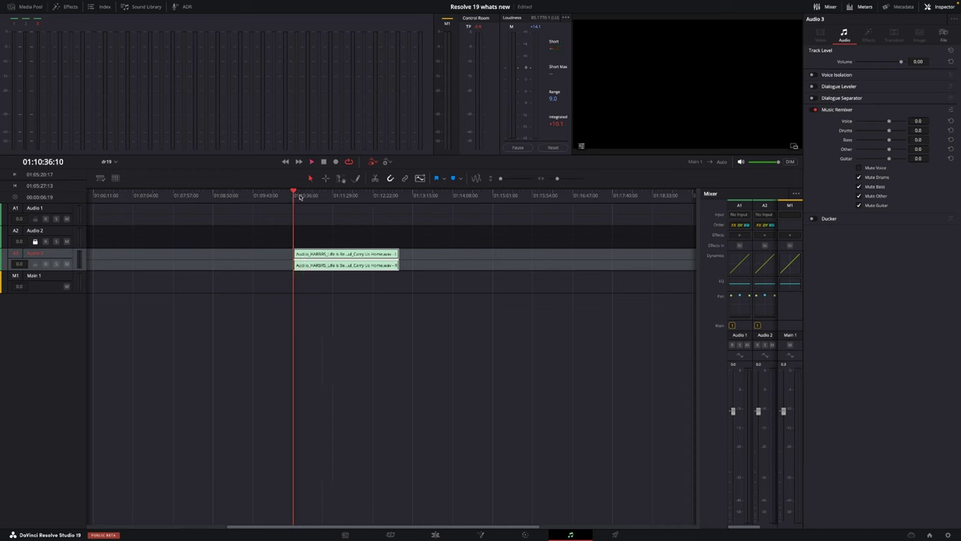
{"action": "key", "text": "space"}
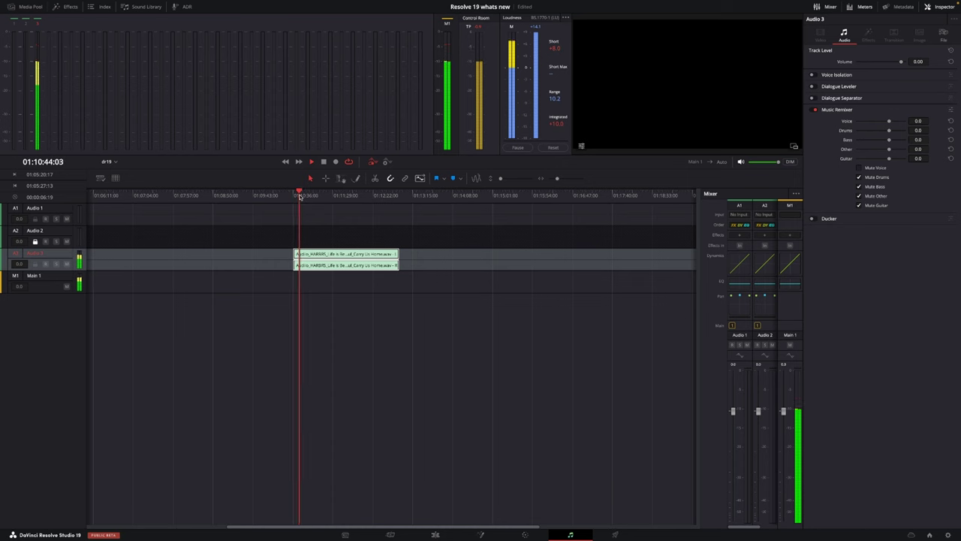
{"action": "key", "text": "space"}
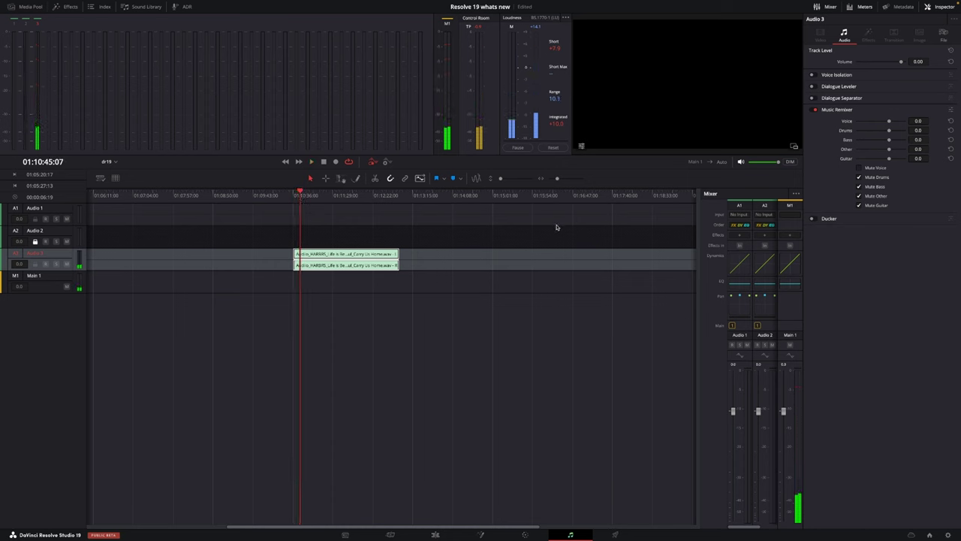
- Unmute the Drums, Bass and Guitar stems so no stem stays muted
{"action": "left_click", "coordinate": [860, 178]}
{"action": "left_click", "coordinate": [860, 187]}
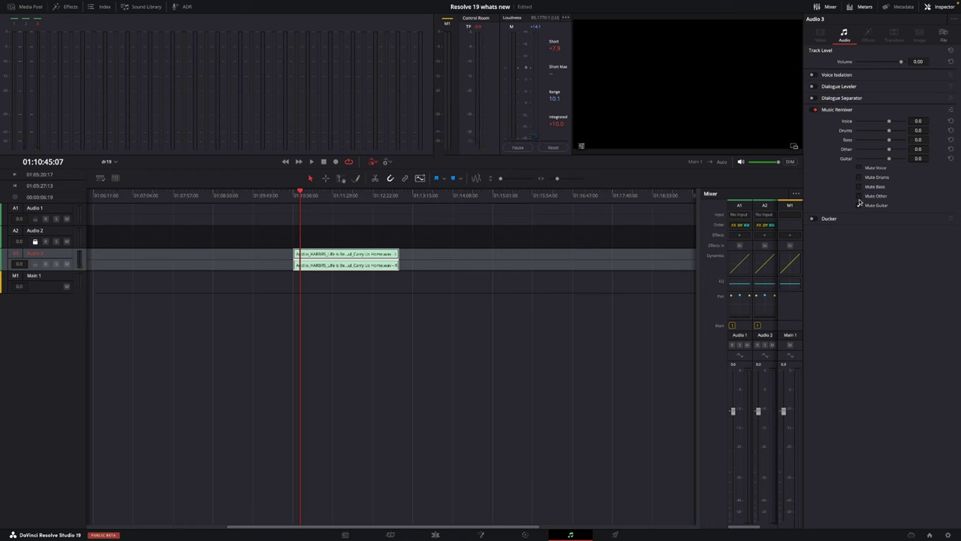
{"action": "left_click", "coordinate": [860, 205]}
- Drop the Voice stem to -100 and boost Guitar to 10, playing back to hear the remix
{"action": "left_click_drag", "start_coordinate": [890, 123], "coordinate": [840, 130]}
{"action": "key", "text": "space"}
{"action": "key", "text": "space"}
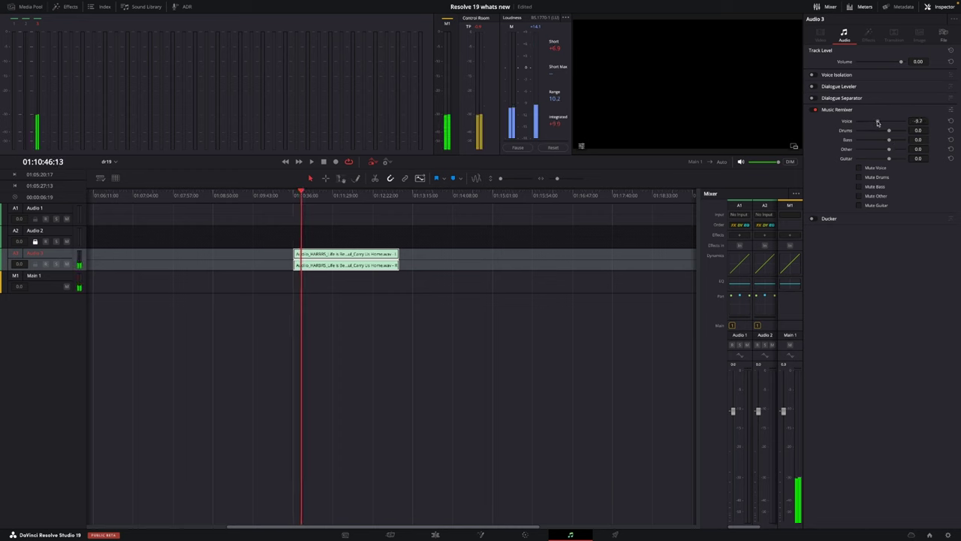
{"action": "left_click_drag", "start_coordinate": [857, 121], "coordinate": [877, 121]}
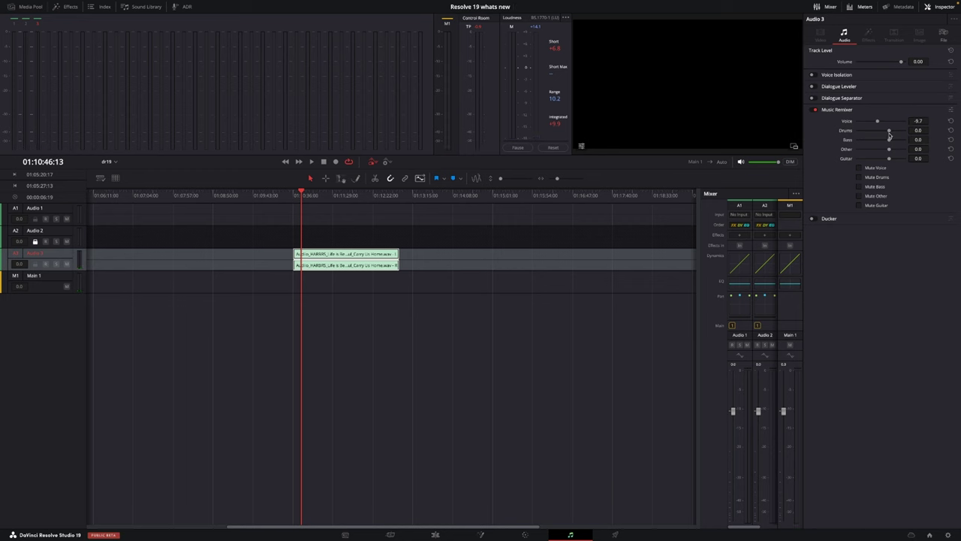
{"action": "left_click_drag", "start_coordinate": [879, 121], "coordinate": [843, 121]}
{"action": "left_click_drag", "start_coordinate": [890, 160], "coordinate": [806, 153]}
{"action": "key", "text": "space"}
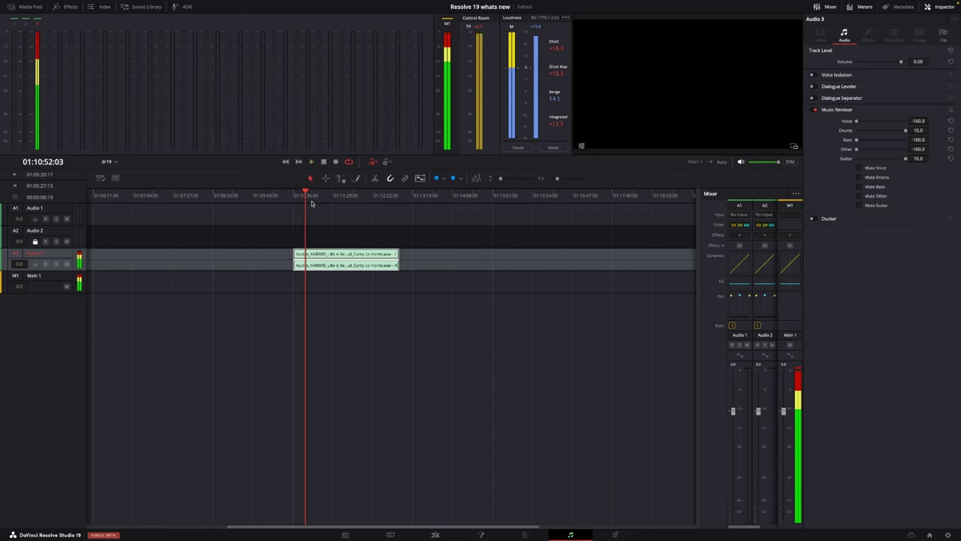
{"action": "key", "text": "space"}
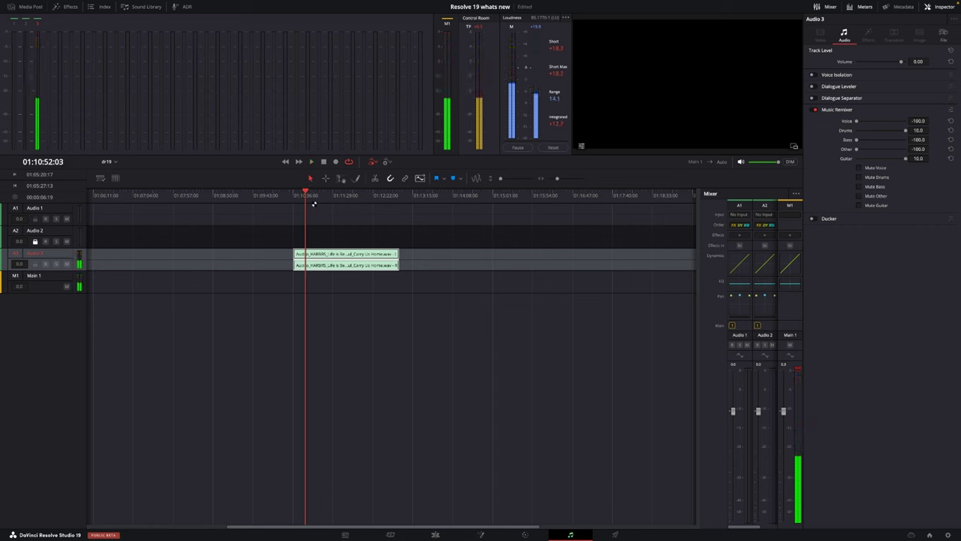